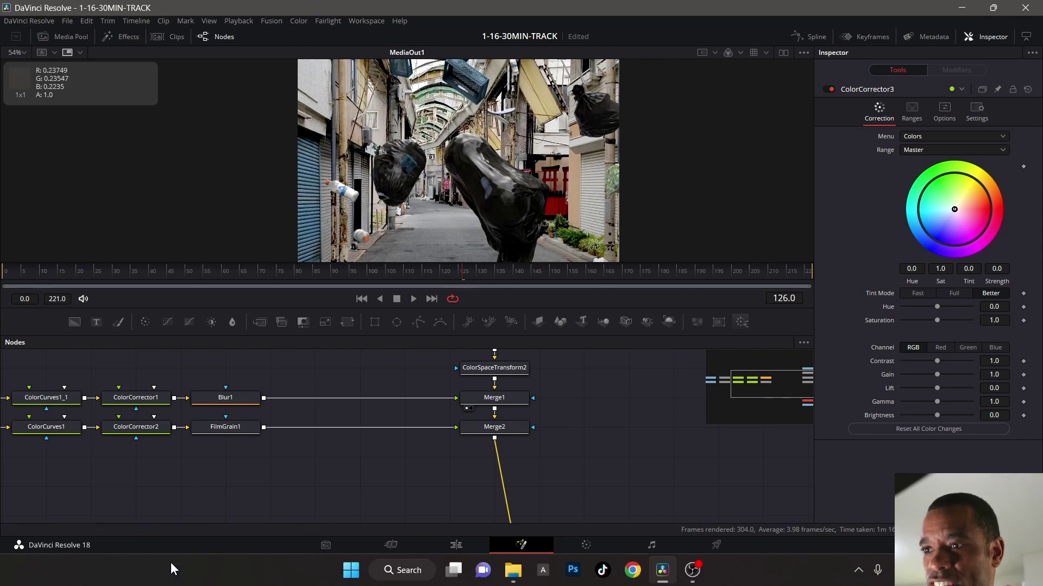
# Step: Add a Light Wrap tool to the comp as LightWrap111 below ColorCorrector3
pyautogui.hotkey('shift', 'space')
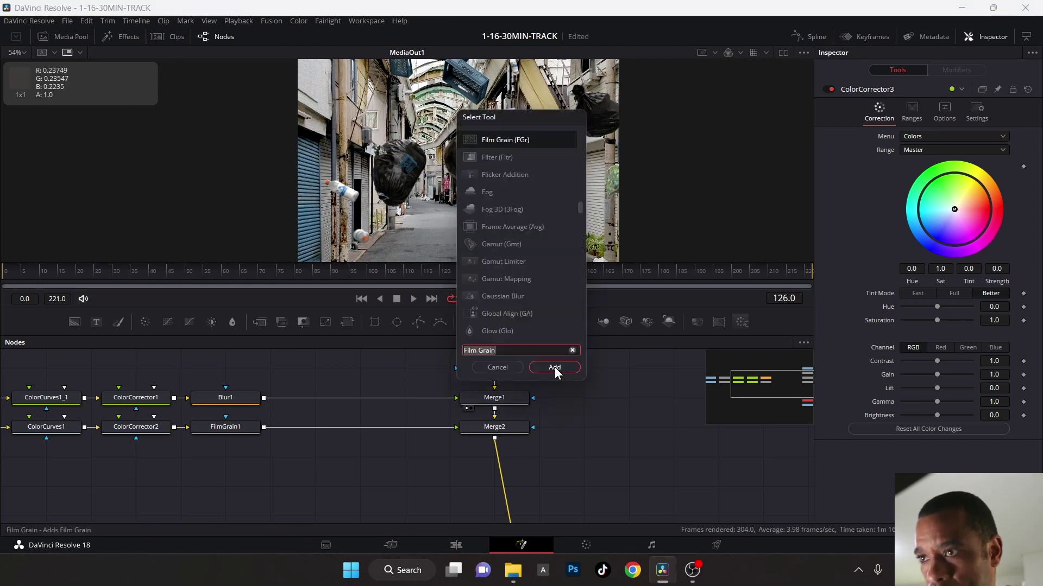
pyautogui.click(554, 368)
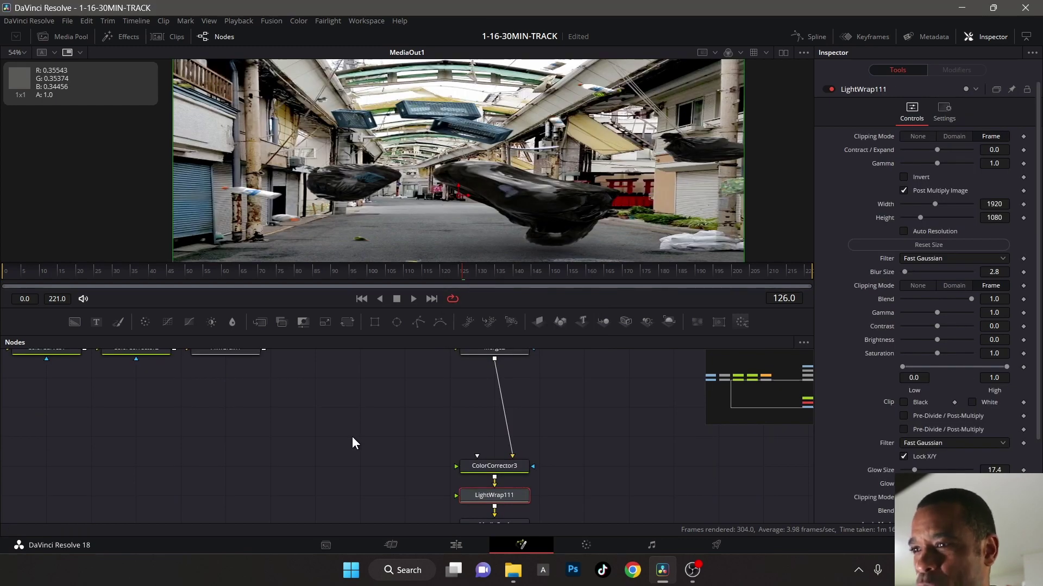
# Step: Reset LightWrap111's size to 1080×1920
pyautogui.moveTo(408, 377); pyautogui.dragTo(420, 461, button='middle')
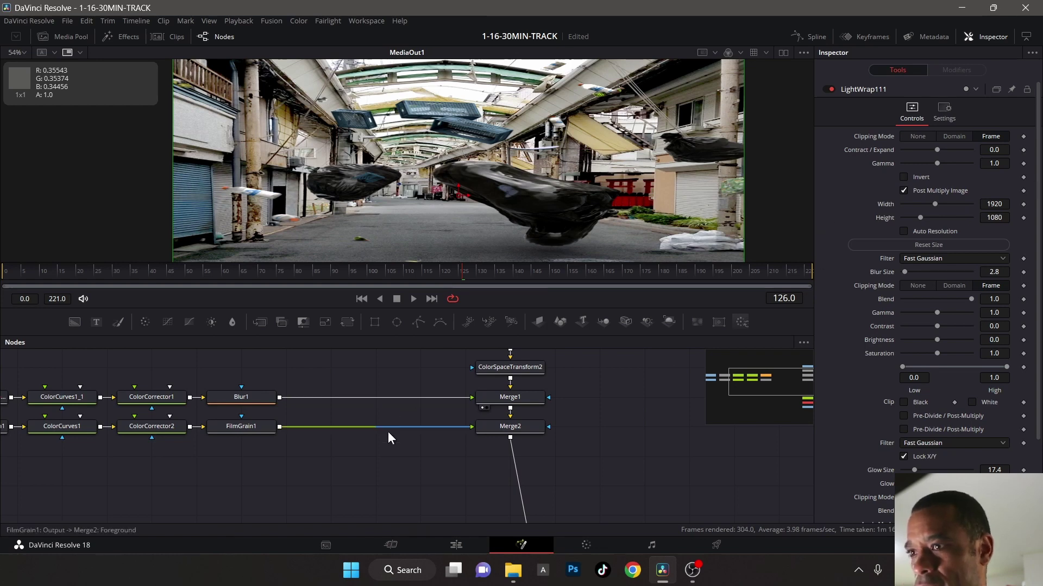
pyautogui.moveTo(380, 461)
pyautogui.mouseDown(button='middle')
pyautogui.moveTo(412, 453)
pyautogui.moveTo(421, 438)
pyautogui.moveTo(440, 447)
pyautogui.moveTo(350, 479)
pyautogui.moveTo(381, 478)
pyautogui.moveTo(375, 451)
pyautogui.moveTo(378, 461)
pyautogui.mouseUp(button='middle')
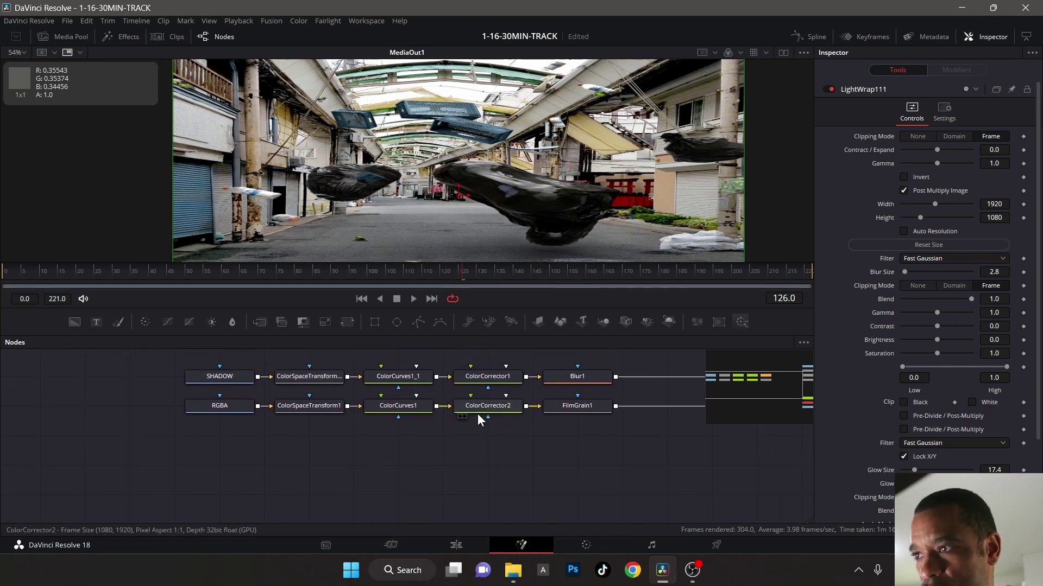
pyautogui.moveTo(477, 414); pyautogui.dragTo(408, 432, button='middle')
pyautogui.moveTo(473, 377); pyautogui.dragTo(459, 379, button='middle')
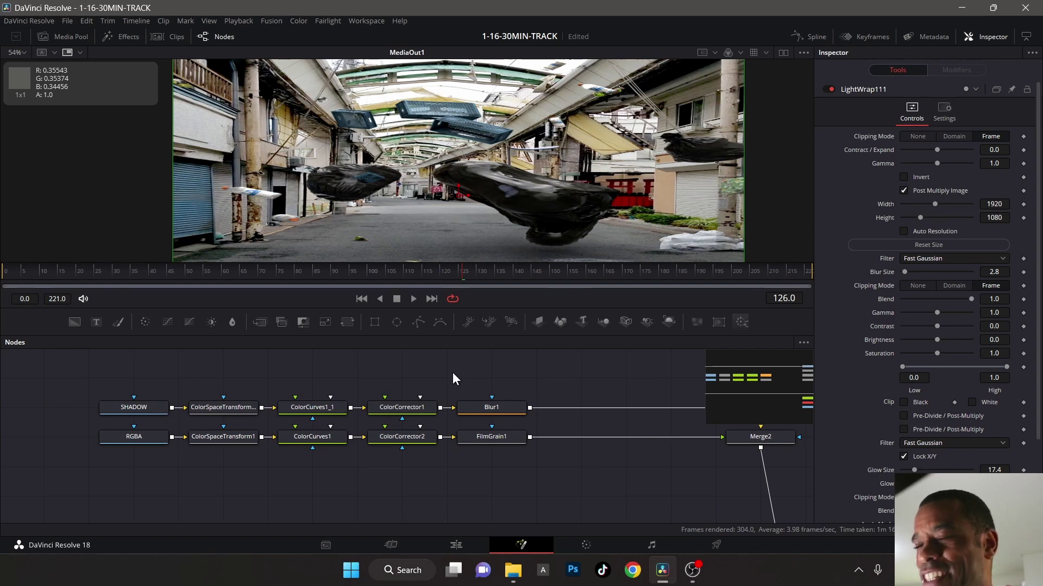
pyautogui.click(967, 239)
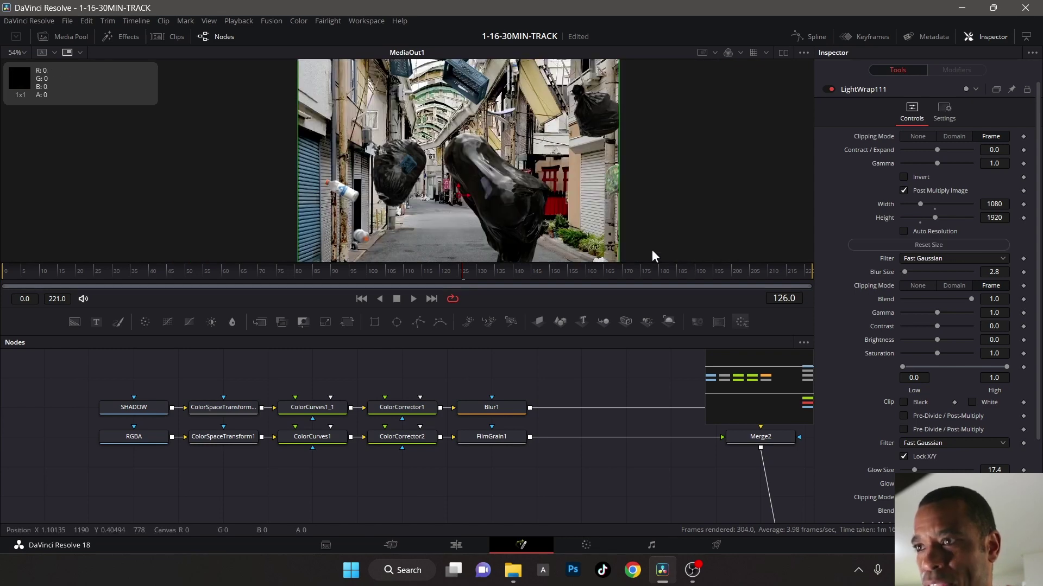
# Step: Move LightWrap111 and ColorCorrector3 out of the chain to the left
pyautogui.moveTo(644, 413); pyautogui.dragTo(549, 255, button='middle')
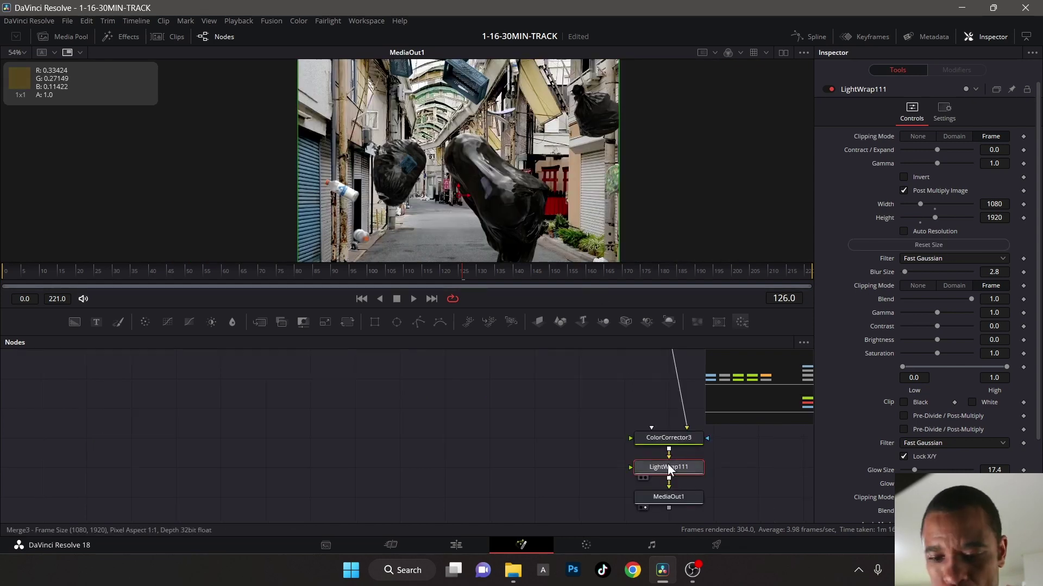
pyautogui.moveTo(669, 466); pyautogui.dragTo(471, 392)
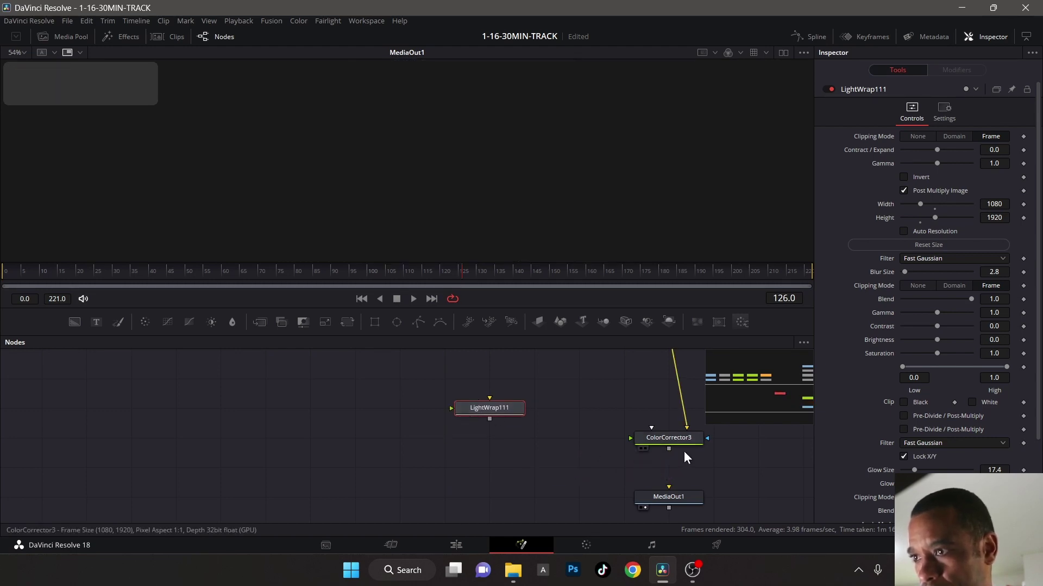
pyautogui.moveTo(683, 439); pyautogui.dragTo(538, 461)
# Step: Connect Merge2's output directly into MediaOut1
pyautogui.moveTo(583, 414); pyautogui.dragTo(455, 468, button='middle')
pyautogui.keyDown('ctrl'); pyautogui.scroll(-3, 473, 445); pyautogui.keyUp('ctrl')
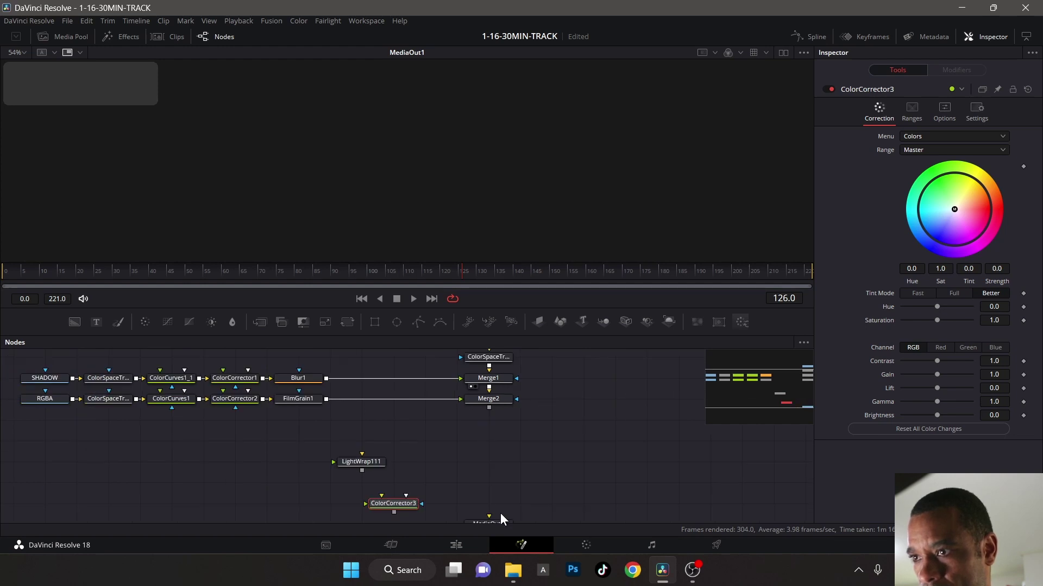
pyautogui.keyDown('ctrl'); pyautogui.scroll(-2, 519, 480); pyautogui.keyUp('ctrl')
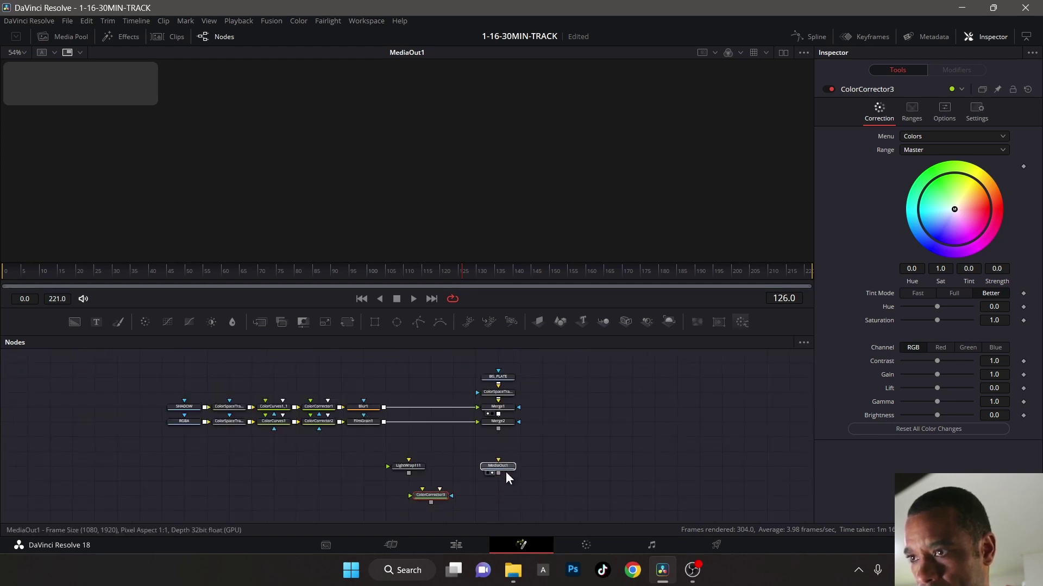
pyautogui.moveTo(506, 468); pyautogui.dragTo(500, 451)
# Step: Place LightWrap111 beside MediaOut1 and feed FilmGrain1's output into its foreground input
pyautogui.keyDown('ctrl'); pyautogui.scroll(3, 499, 452); pyautogui.keyUp('ctrl')
pyautogui.hotkey('ctrl', 'f')
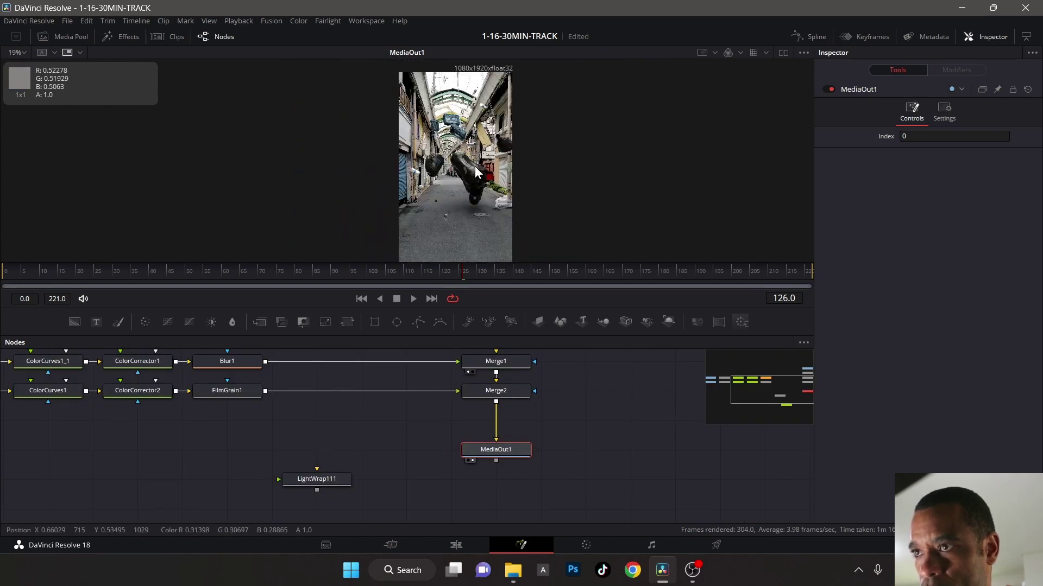
pyautogui.keyDown('ctrl'); pyautogui.scroll(5, 476, 172); pyautogui.keyUp('ctrl')
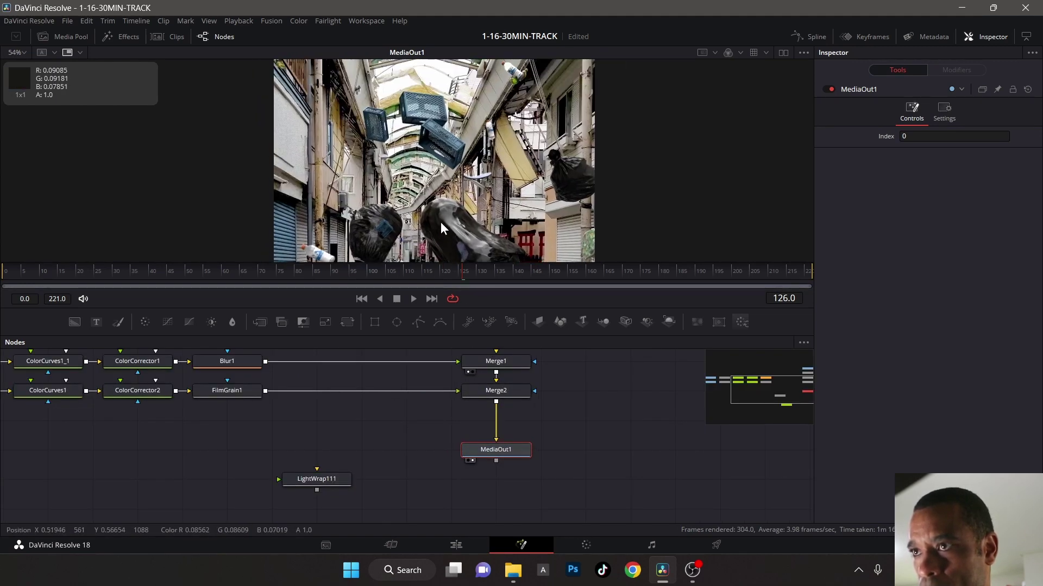
pyautogui.keyDown('ctrl'); pyautogui.scroll(4, 429, 166); pyautogui.keyUp('ctrl')
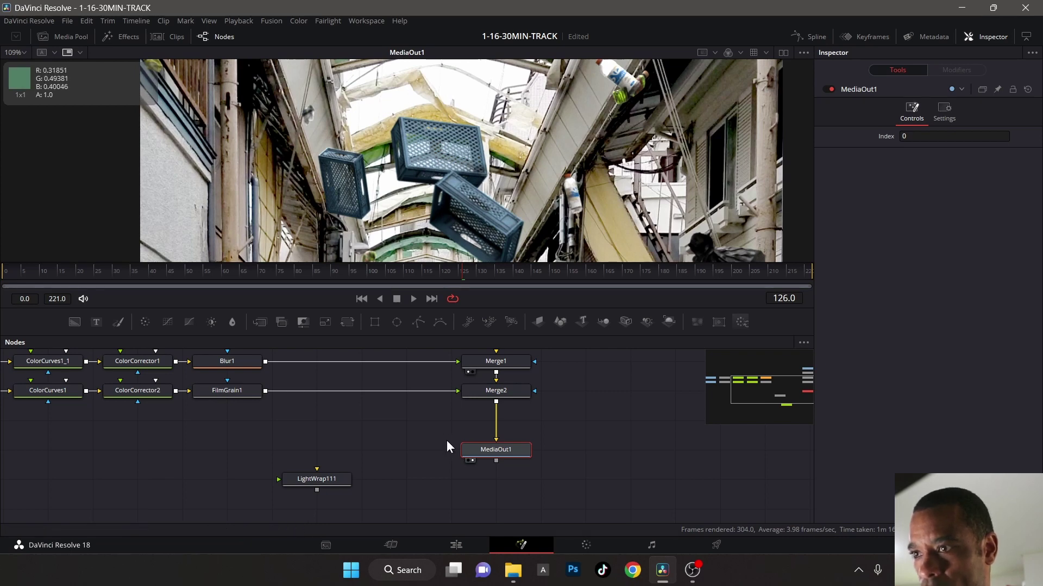
pyautogui.moveTo(445, 448); pyautogui.dragTo(470, 446, button='middle')
pyautogui.moveTo(343, 479); pyautogui.dragTo(387, 451)
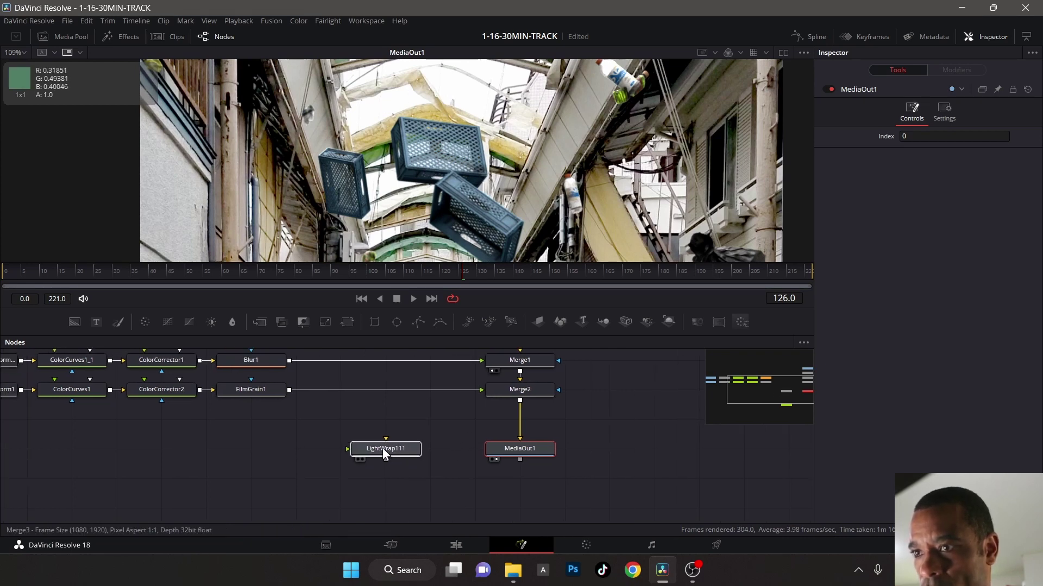
pyautogui.click(386, 448)
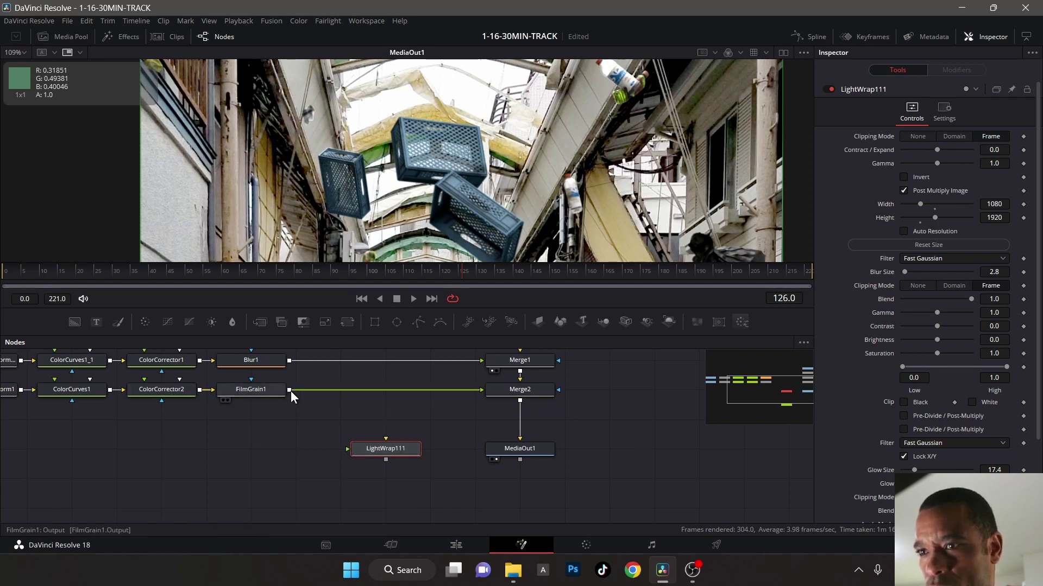
pyautogui.moveTo(291, 391); pyautogui.dragTo(390, 445)
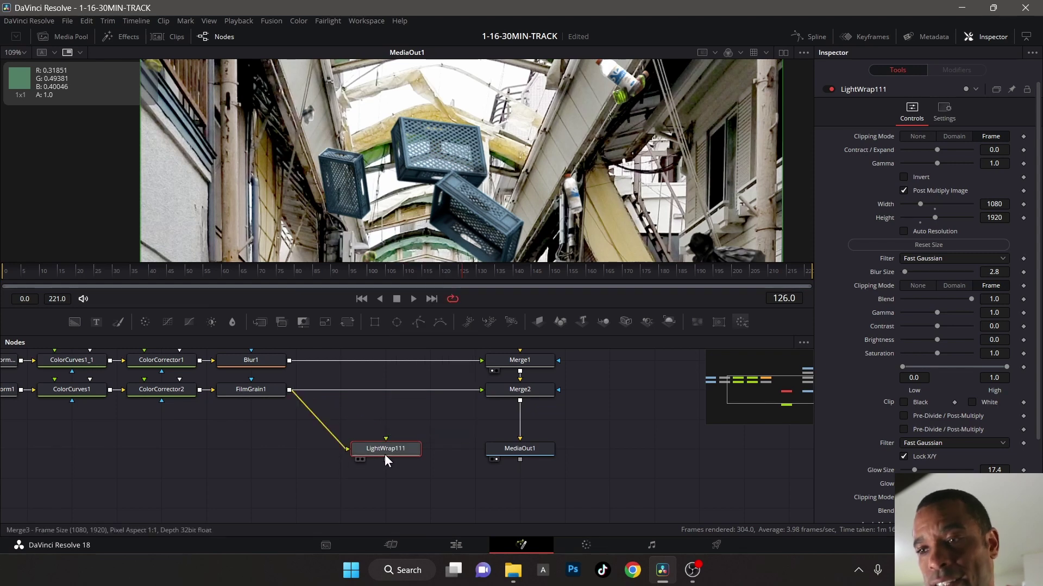
pyautogui.moveTo(385, 454)
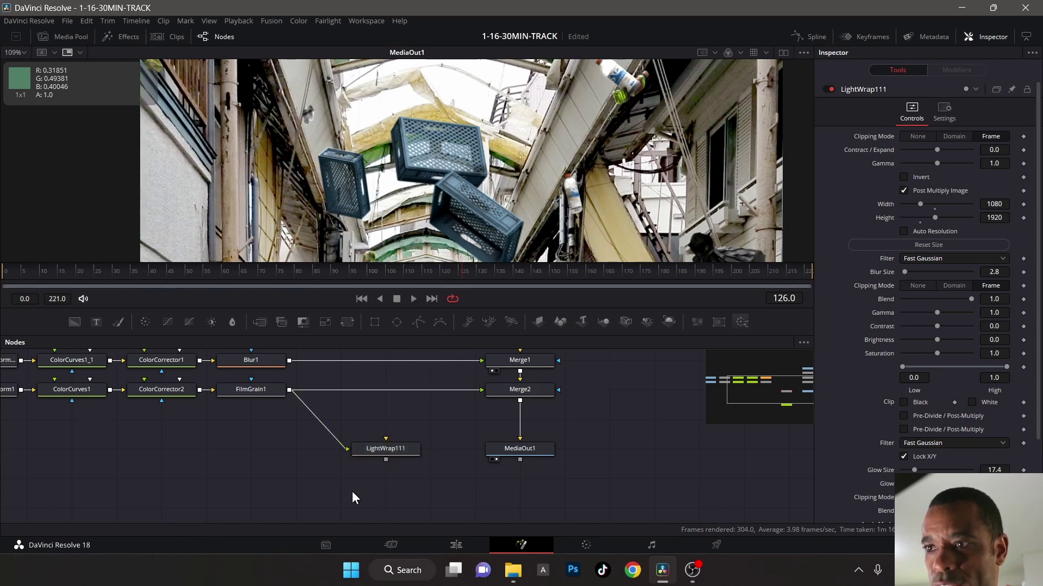
# Step: Connect BG_PLATE's output to LightWrap111's background input
pyautogui.moveTo(448, 417); pyautogui.dragTo(429, 471, button='middle')
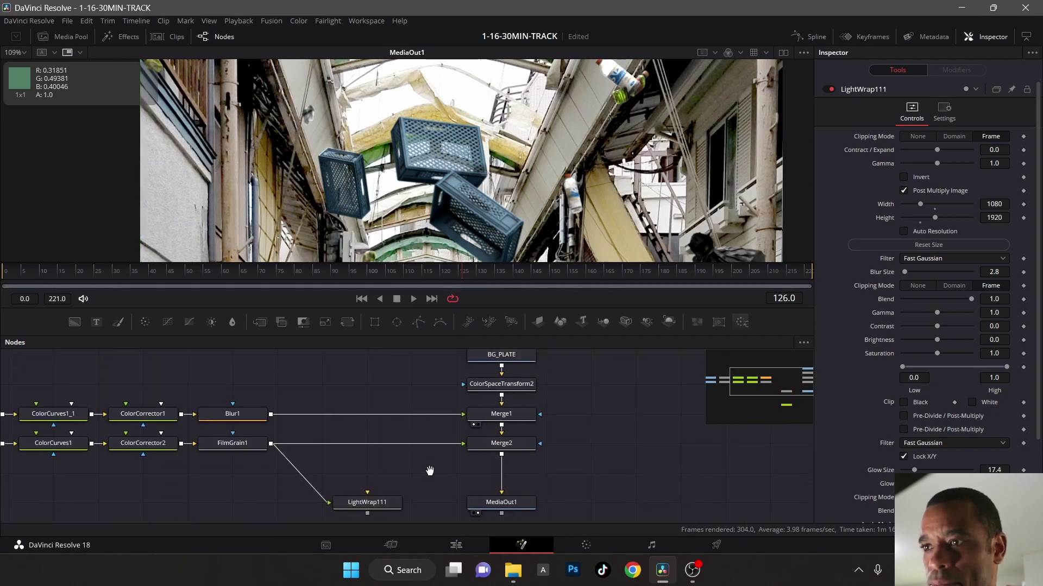
pyautogui.scroll(2, 578, 393)
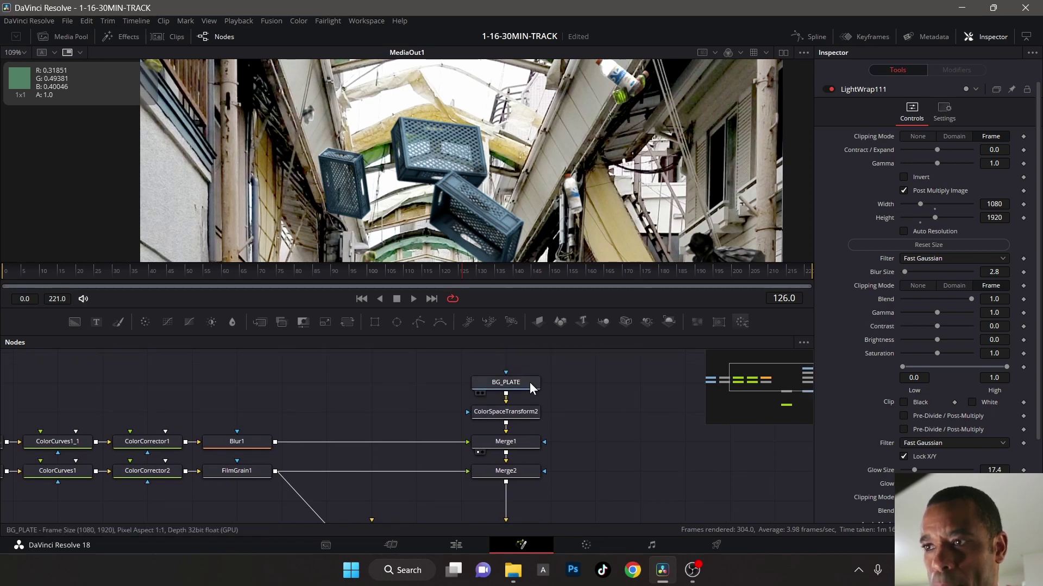
pyautogui.click(529, 382)
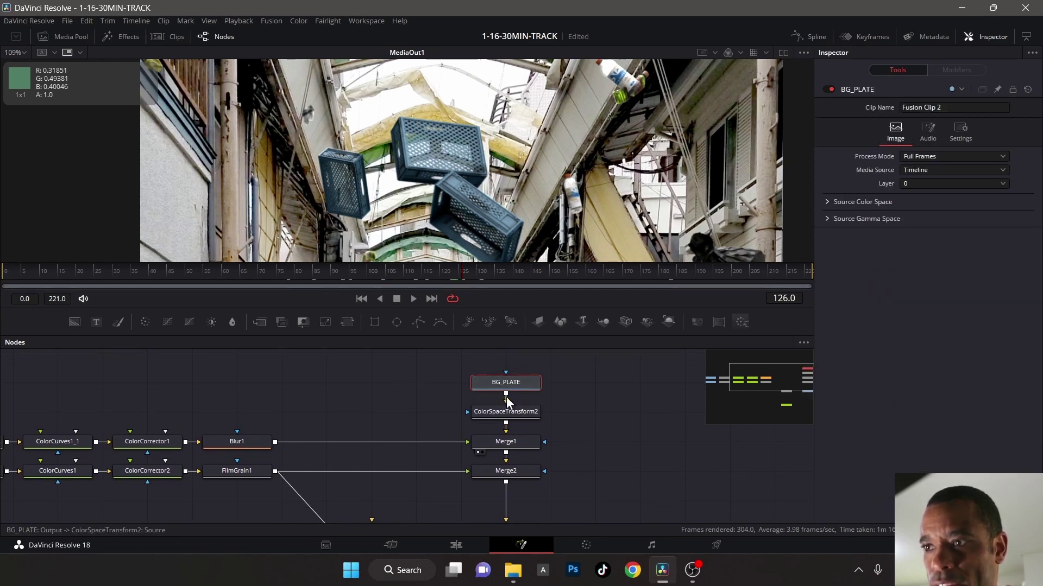
pyautogui.scroll(-1, 402, 412)
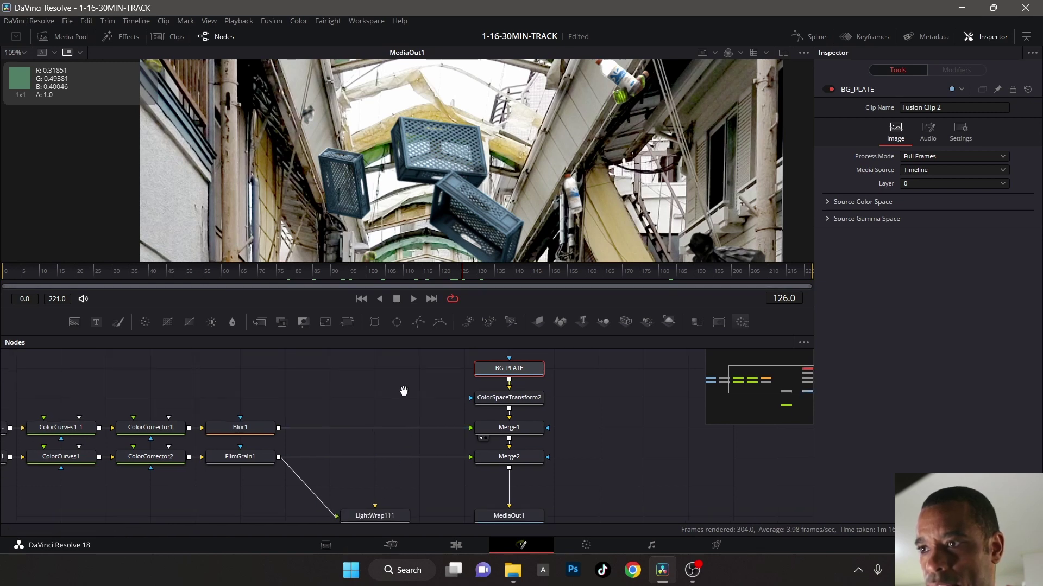
pyautogui.moveTo(509, 379); pyautogui.dragTo(390, 509)
pyautogui.moveTo(630, 487); pyautogui.dragTo(620, 443, button='middle')
pyautogui.click(373, 470)
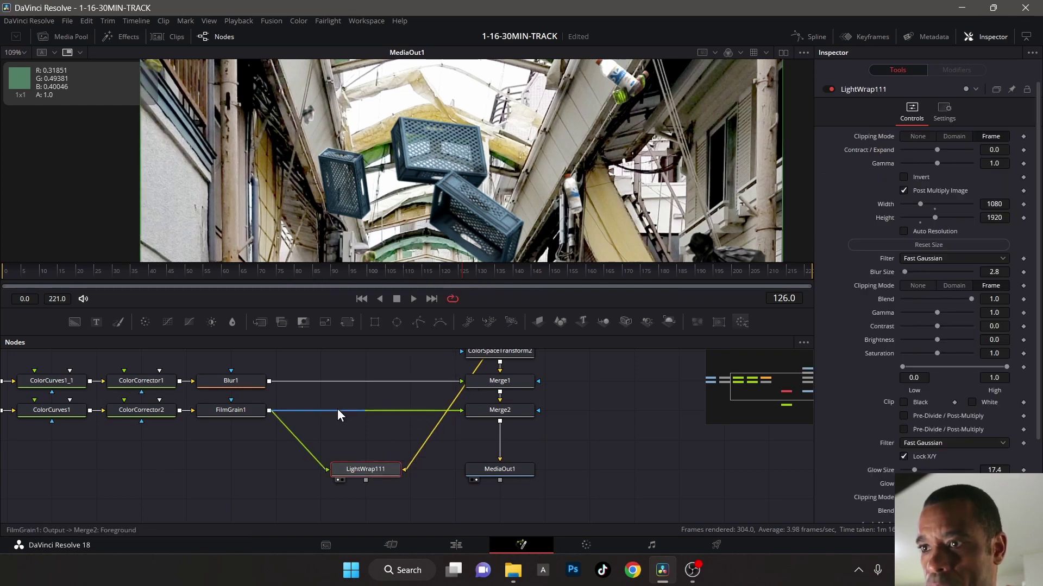
# Step: Preview LightWrap111's output zoomed in, then show MediaOut1's result in the viewer
pyautogui.press('1')
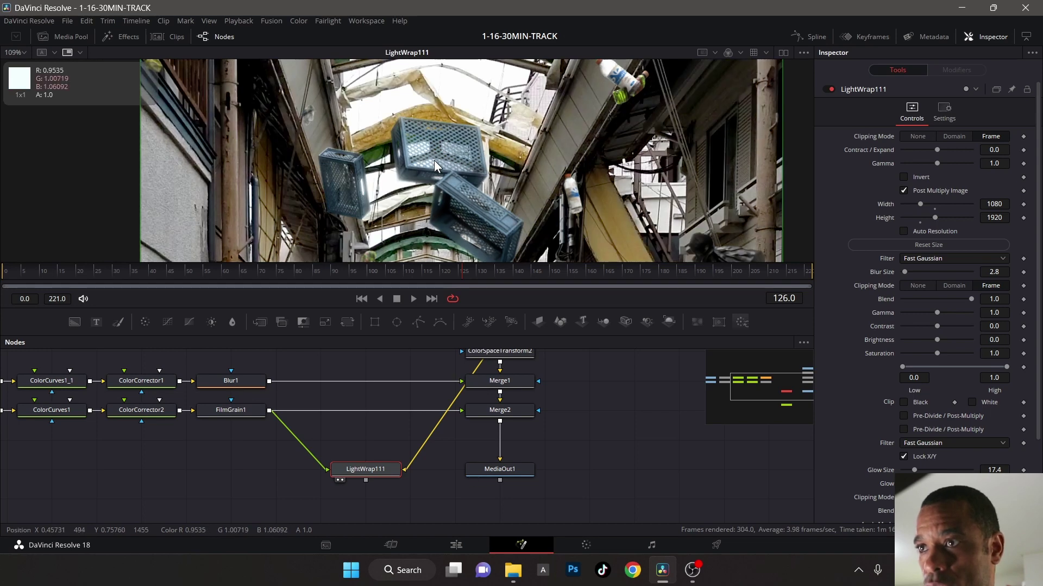
pyautogui.keyDown('ctrl'); pyautogui.scroll(2, 384, 172); pyautogui.keyUp('ctrl')
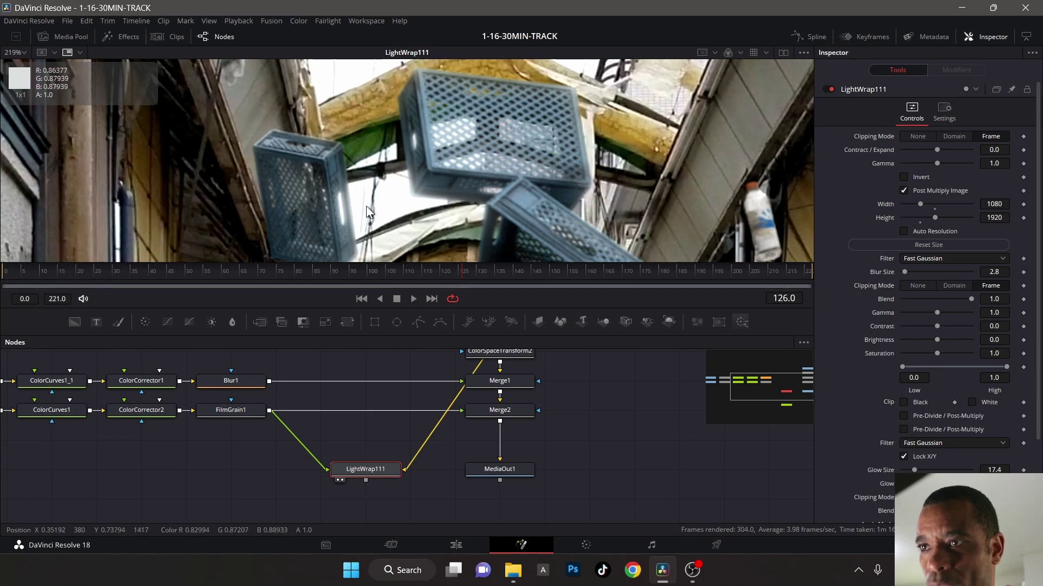
pyautogui.press('1')
pyautogui.press('1')
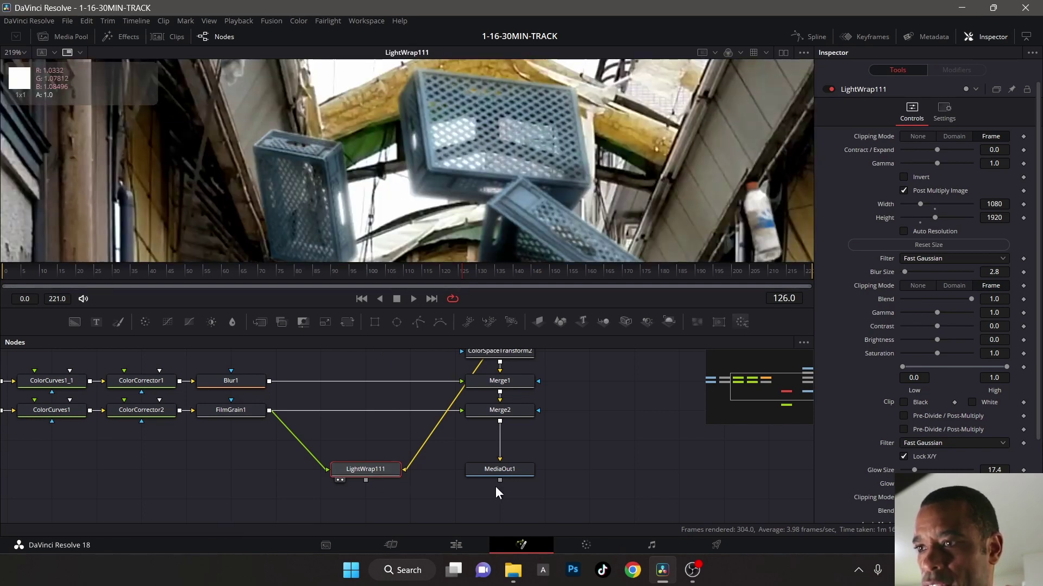
pyautogui.click(513, 475)
pyautogui.press('1')
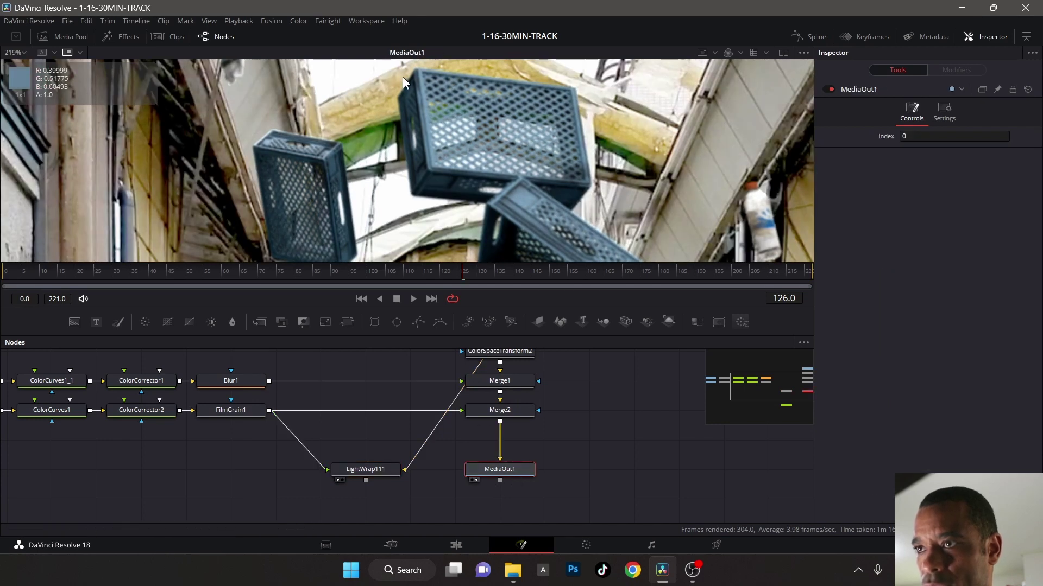
# Step: Move LightWrap111 further left and MediaOut1 lower in the node graph
pyautogui.moveTo(328, 510); pyautogui.dragTo(302, 507, button='middle')
pyautogui.moveTo(336, 468); pyautogui.dragTo(292, 468)
pyautogui.click(321, 466)
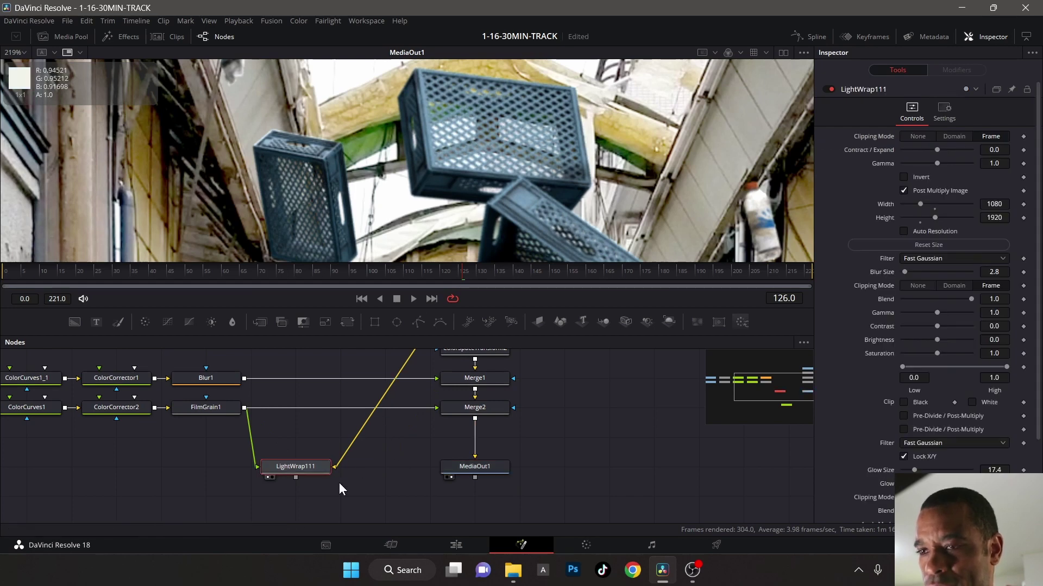
pyautogui.moveTo(483, 466); pyautogui.dragTo(485, 494)
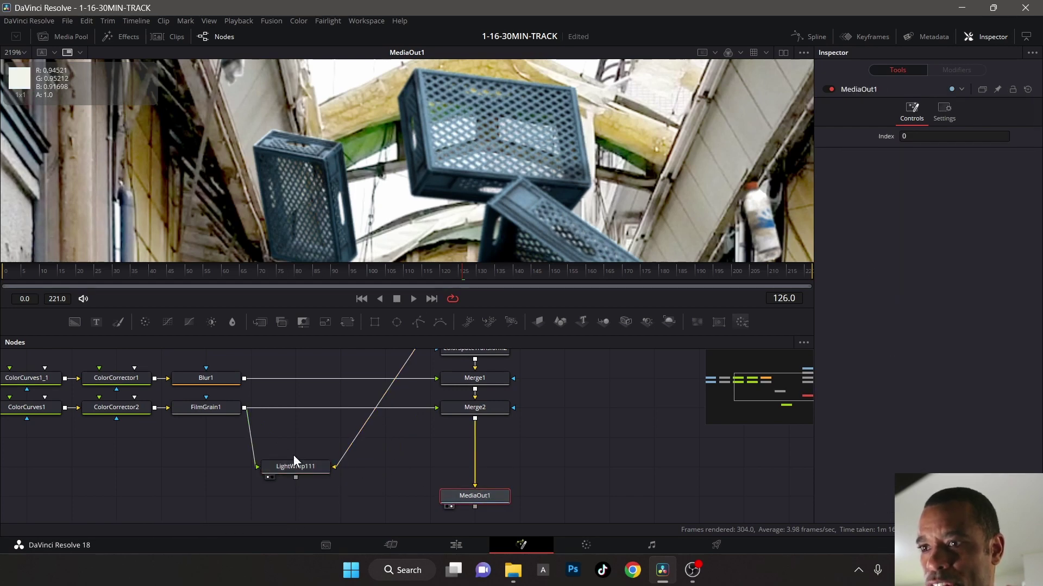
pyautogui.click(294, 471)
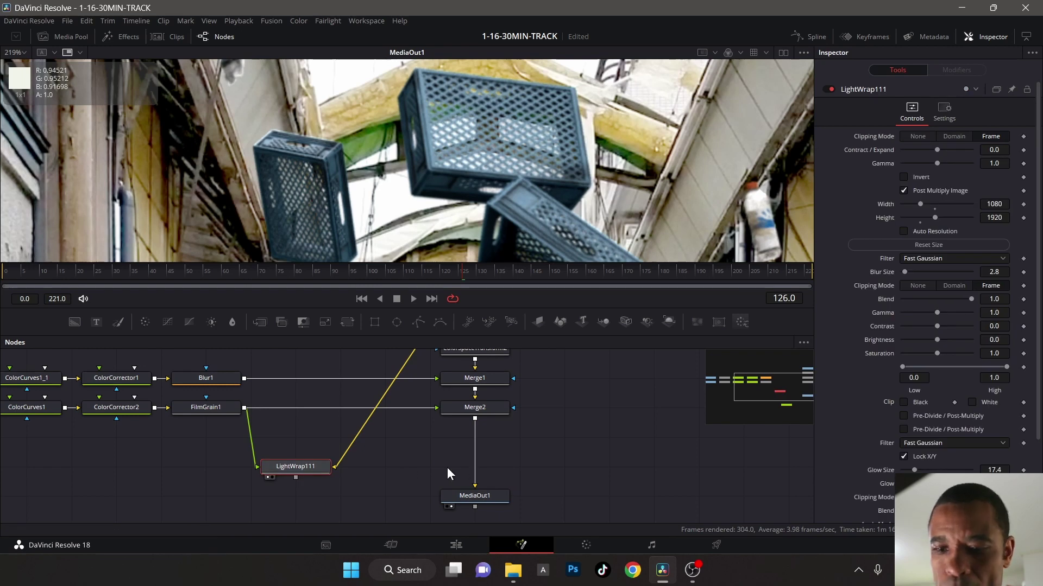
# Step: Add a Merge4 node and feed LightWrap111's output into its foreground
pyautogui.moveTo(256, 322); pyautogui.dragTo(474, 474)
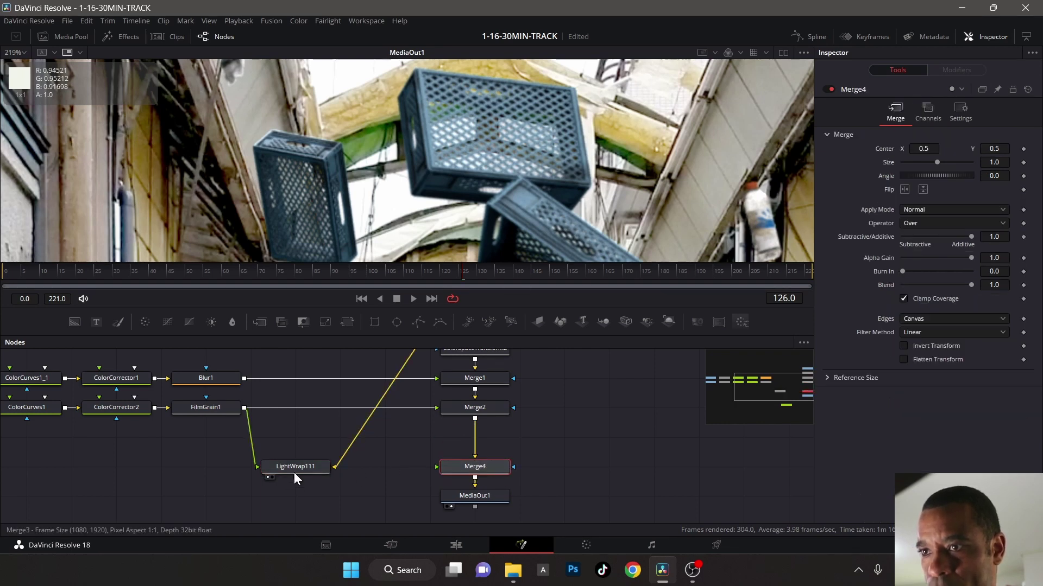
pyautogui.moveTo(295, 478); pyautogui.dragTo(455, 468)
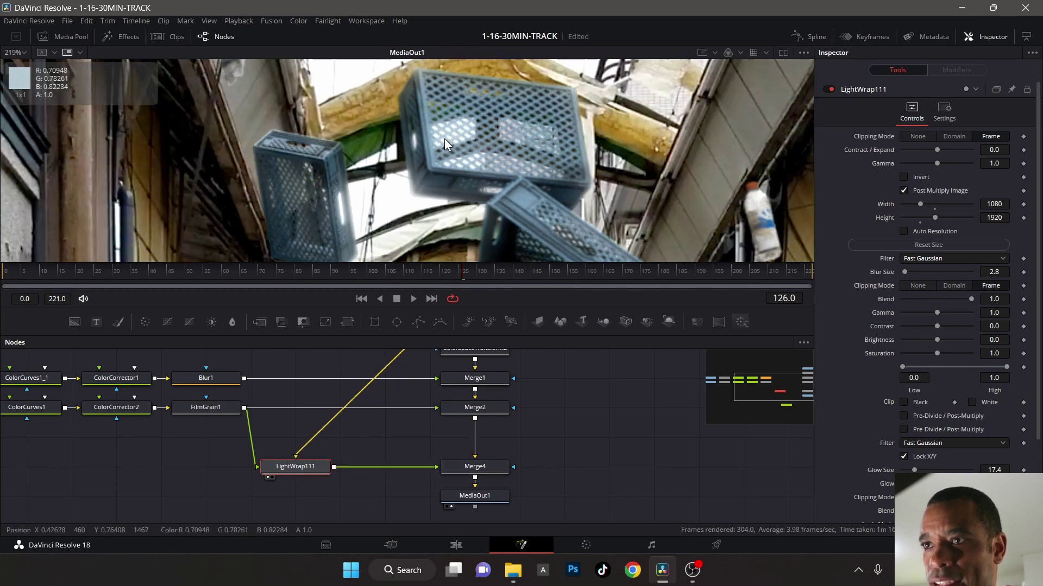
pyautogui.scroll(-2, 444, 138)
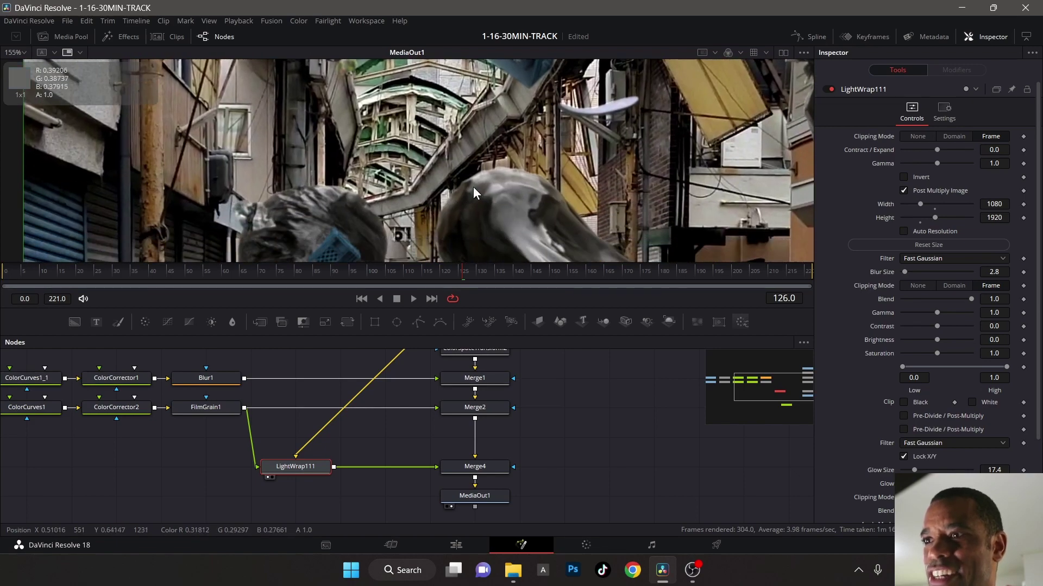
pyautogui.scroll(-8, 476, 200)
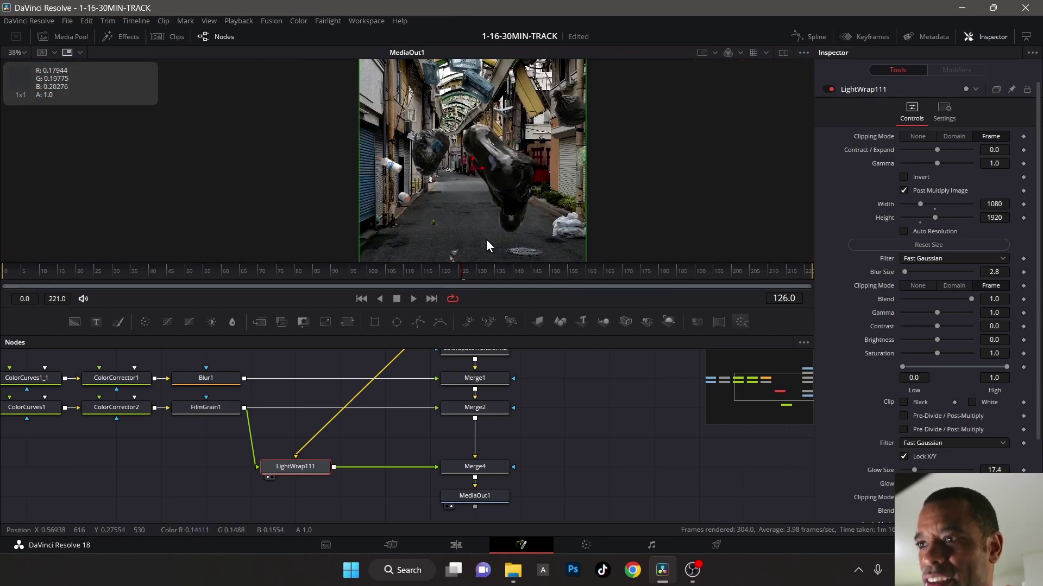
pyautogui.scroll(3, 476, 200)
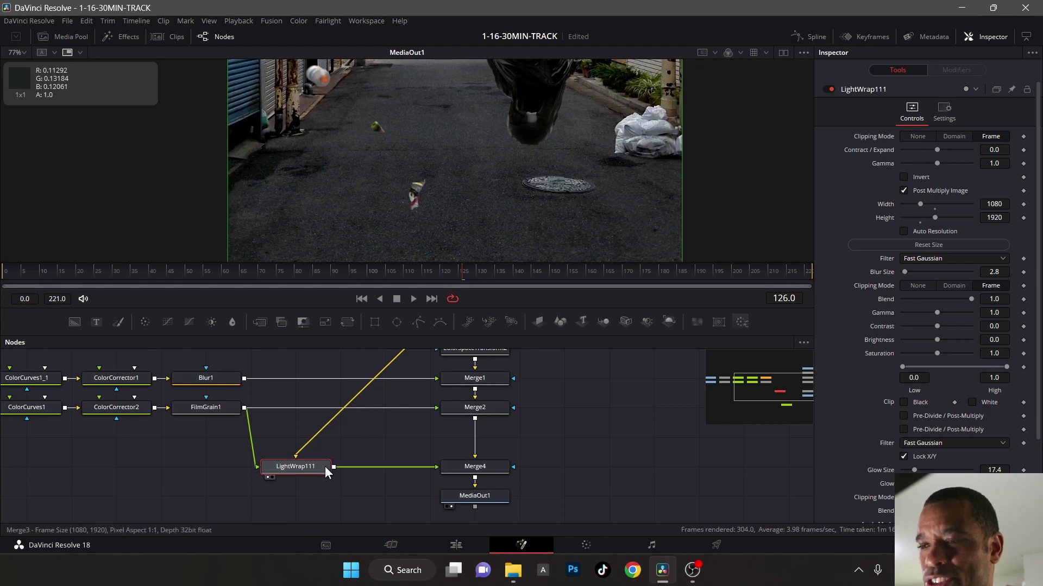
# Step: Disconnect and reconnect the light wrap on Merge4 to compare the composite
pyautogui.moveTo(324, 469)
pyautogui.moveTo(437, 467); pyautogui.dragTo(404, 500)
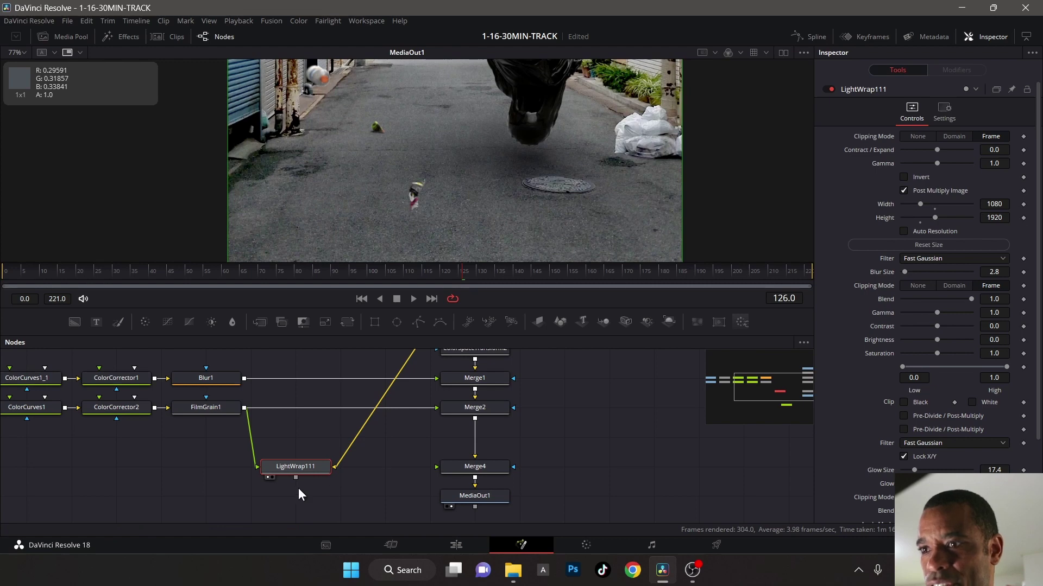
pyautogui.moveTo(295, 478); pyautogui.dragTo(454, 467)
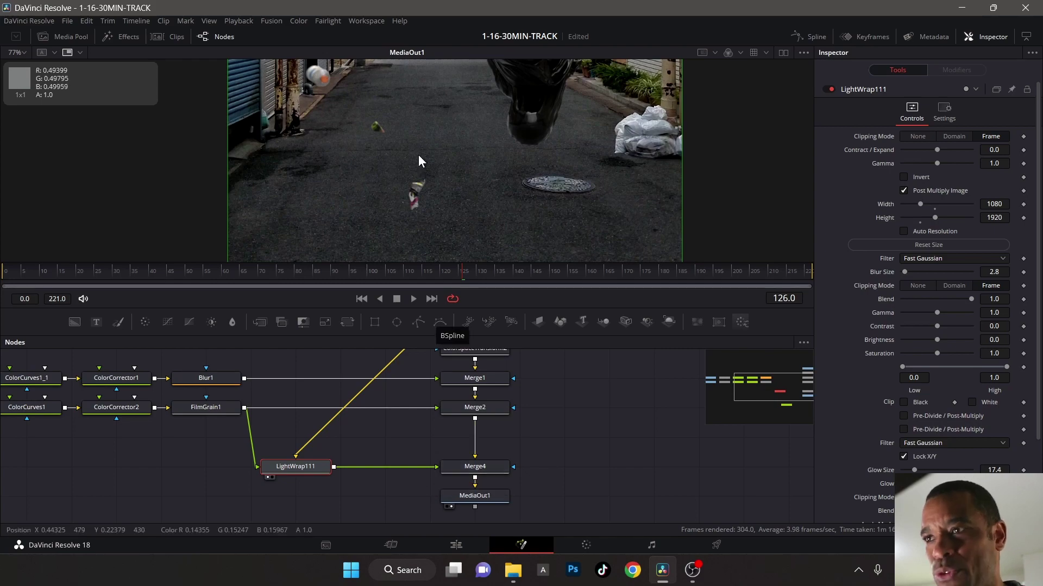
pyautogui.scroll(2, 419, 142)
pyautogui.scroll(5, 420, 188)
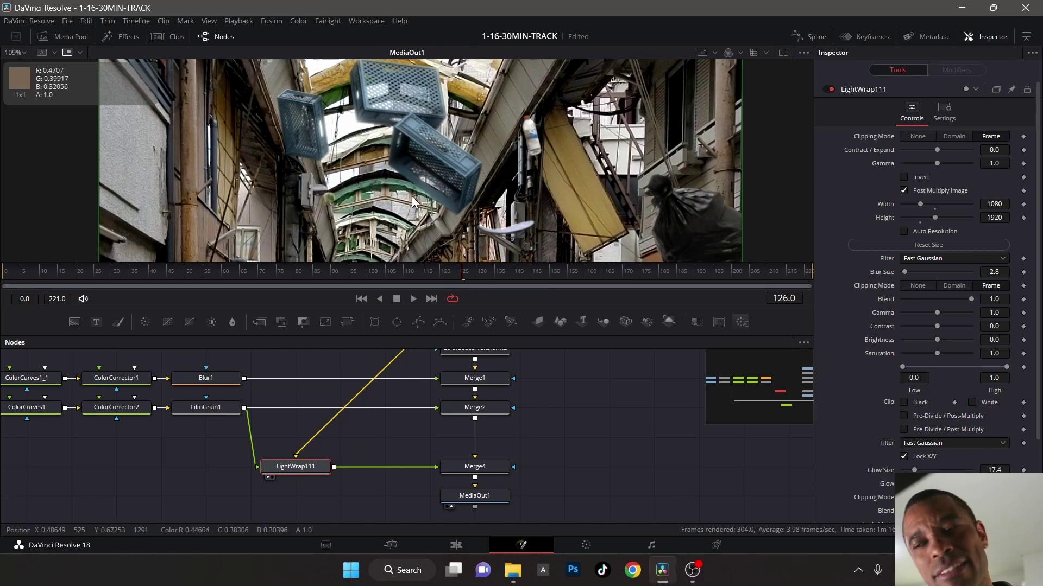
# Step: Disconnect BG_PLATE from LightWrap111's background input
pyautogui.moveTo(406, 457); pyautogui.dragTo(386, 498, button='middle')
pyautogui.moveTo(409, 357); pyautogui.dragTo(416, 360)
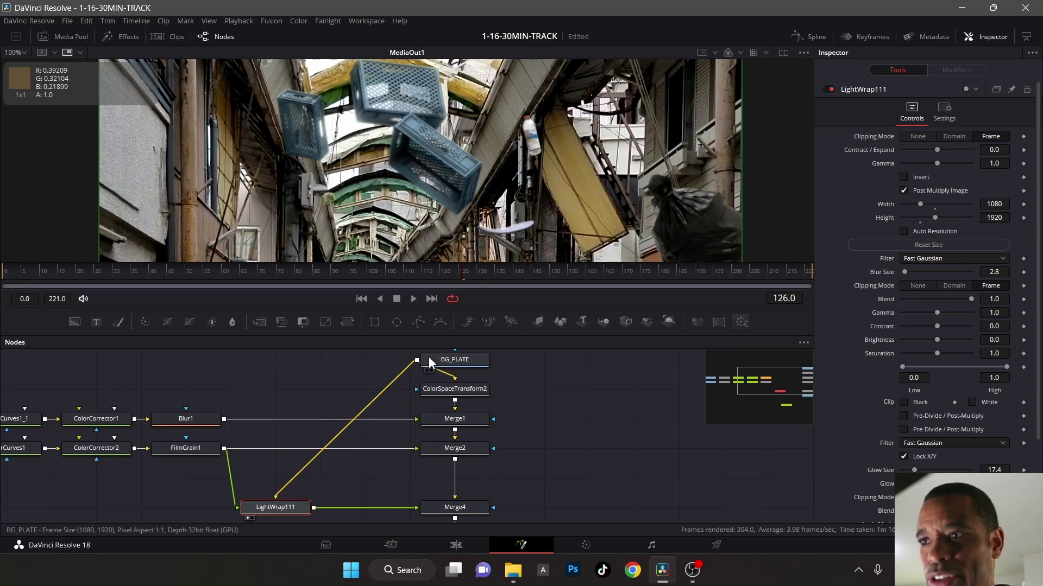
pyautogui.moveTo(277, 495); pyautogui.dragTo(322, 386)
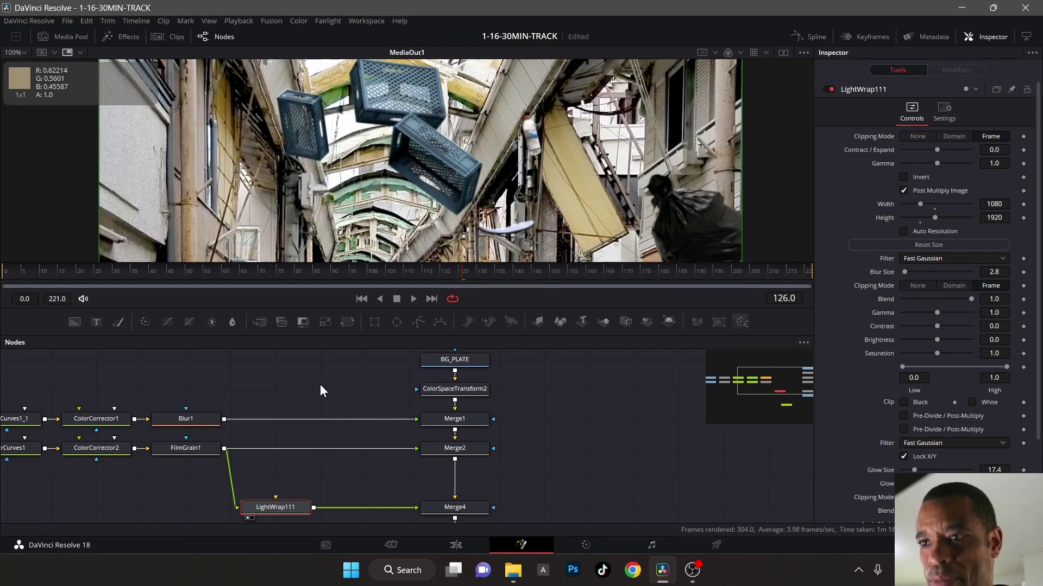
# Step: Feed Merge1's output into LightWrap111's background input
pyautogui.moveTo(568, 444); pyautogui.dragTo(580, 416, button='middle')
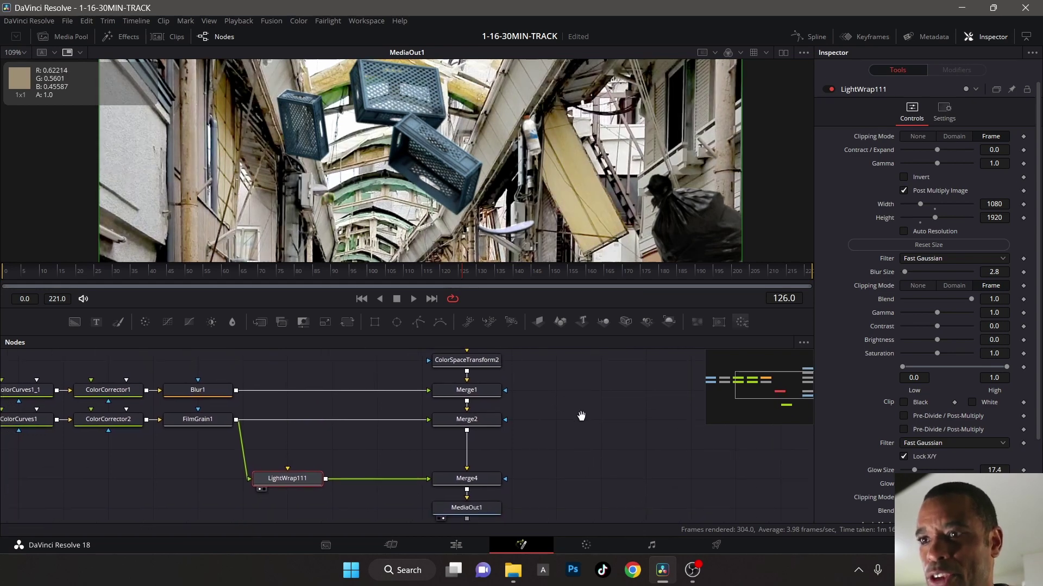
pyautogui.click(470, 396)
pyautogui.moveTo(525, 402); pyautogui.dragTo(519, 434, button='middle')
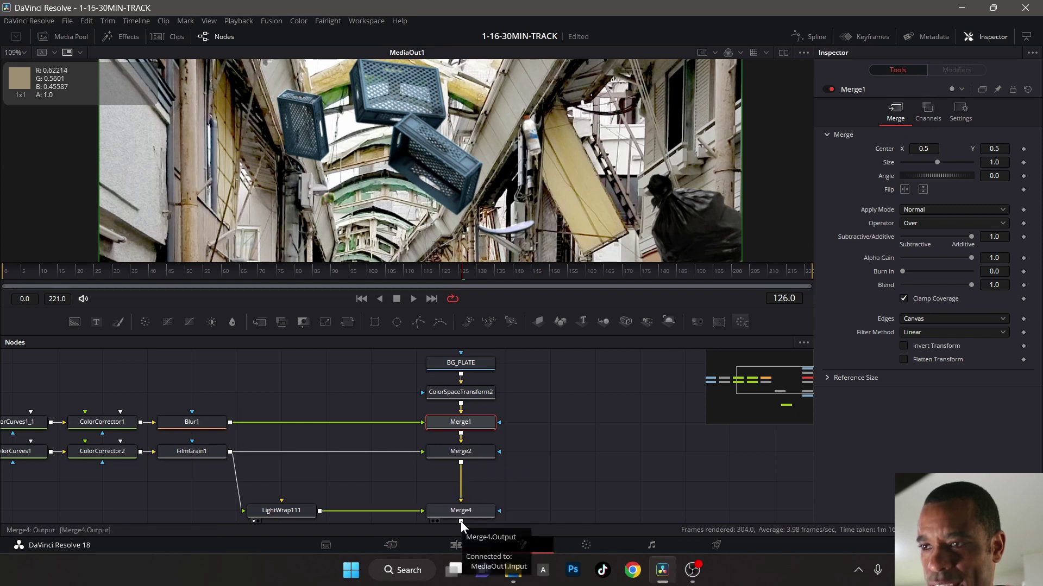
pyautogui.moveTo(322, 392); pyautogui.dragTo(324, 386, button='middle')
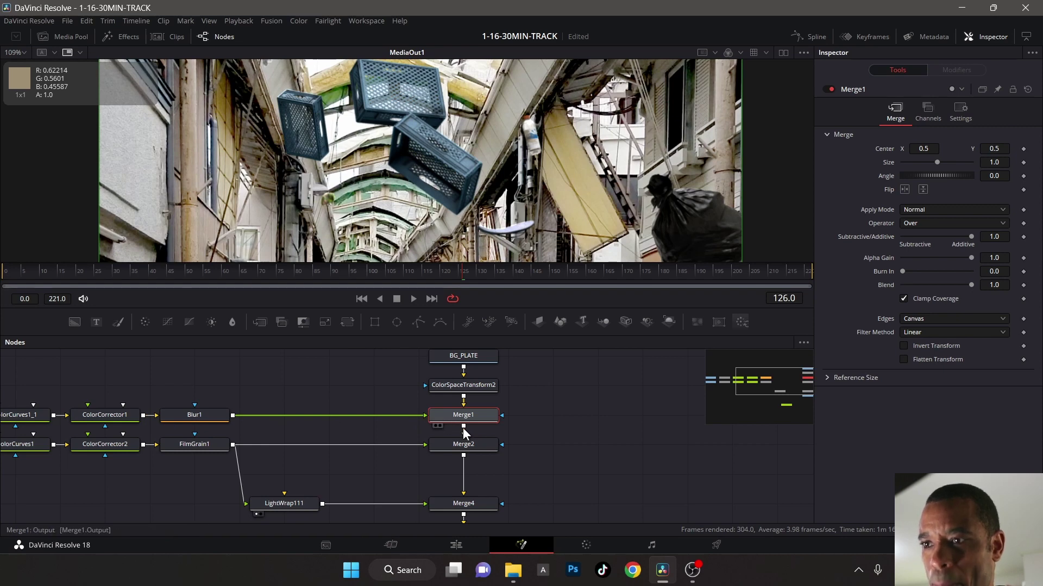
pyautogui.moveTo(464, 427); pyautogui.dragTo(283, 498)
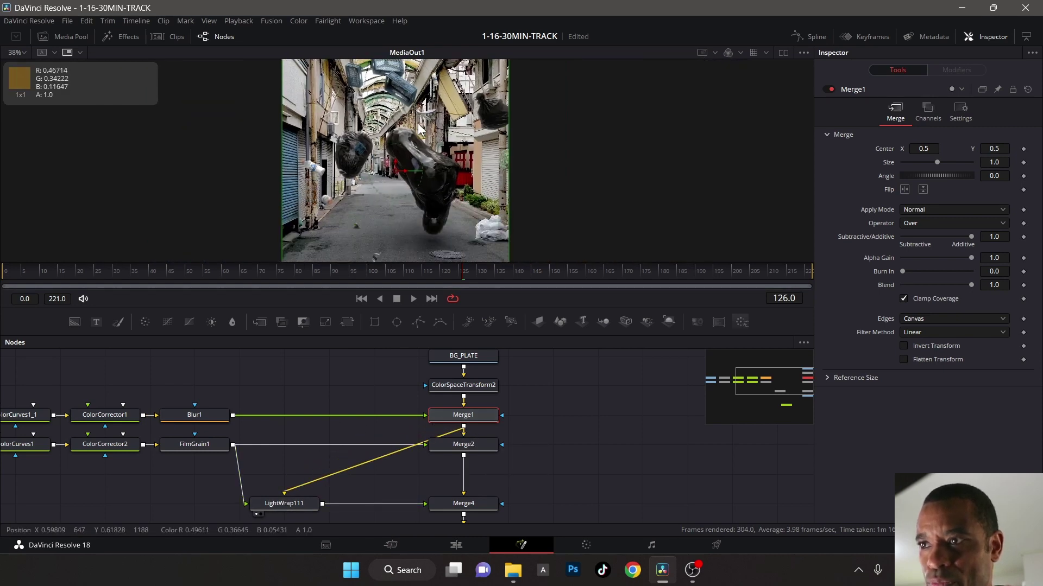
pyautogui.keyDown('ctrl'); pyautogui.scroll(5, 409, 150); pyautogui.keyUp('ctrl')
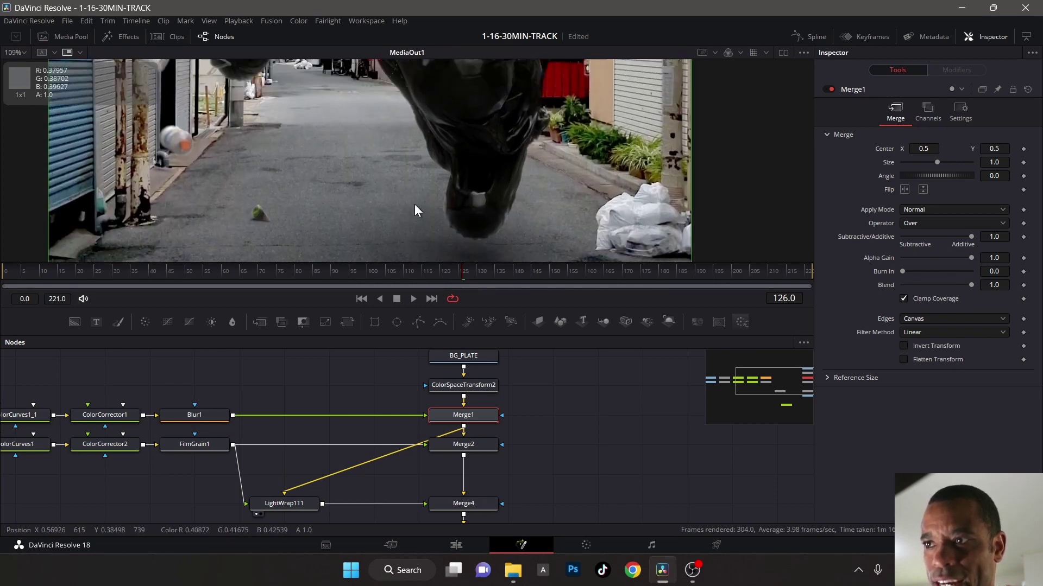
pyautogui.scroll(8, 413, 231)
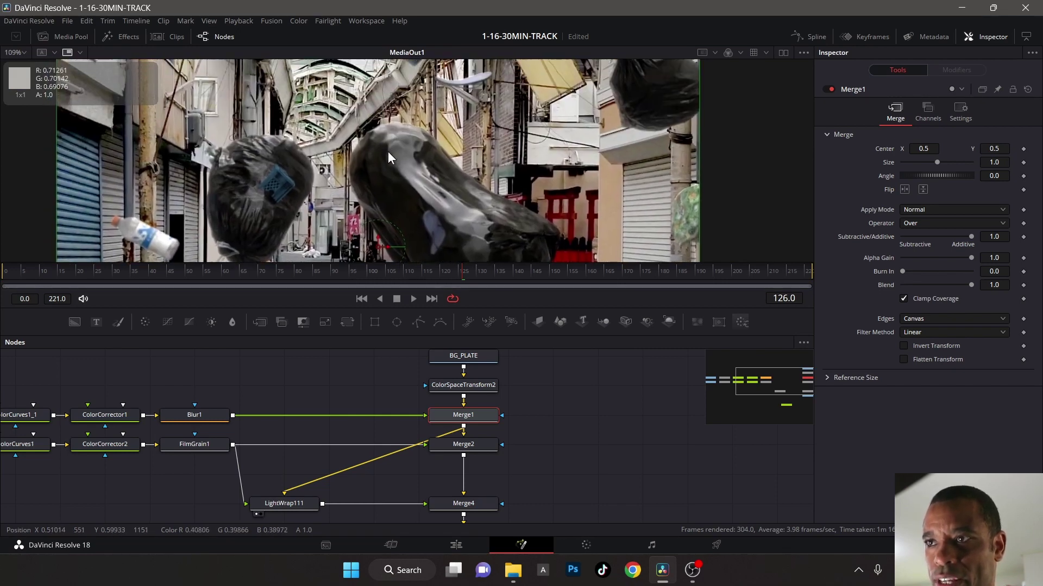
pyautogui.scroll(3, 388, 163)
pyautogui.scroll(3, 374, 160)
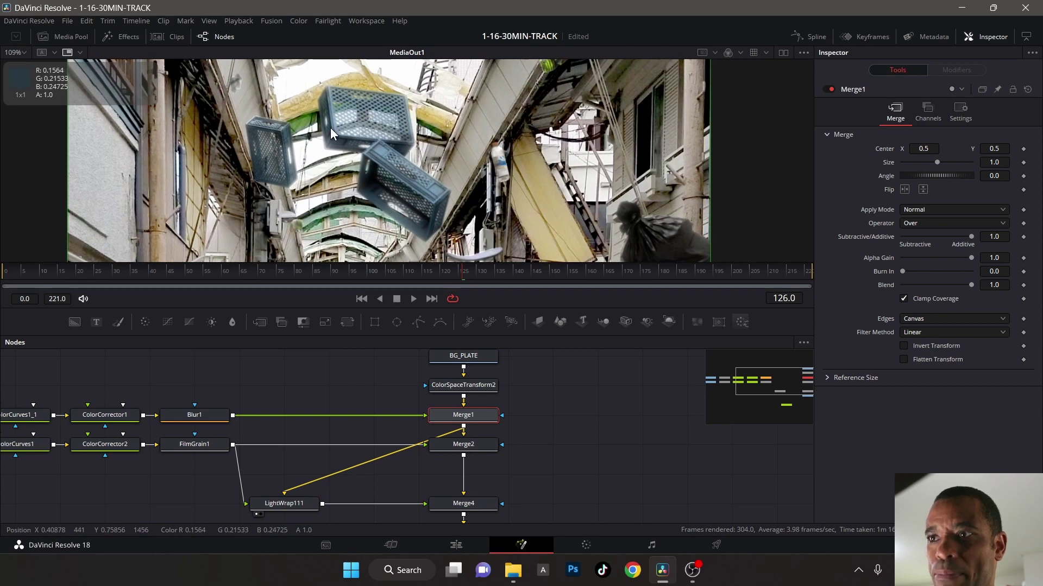
pyautogui.keyDown('ctrl'); pyautogui.scroll(2, 331, 129); pyautogui.keyUp('ctrl')
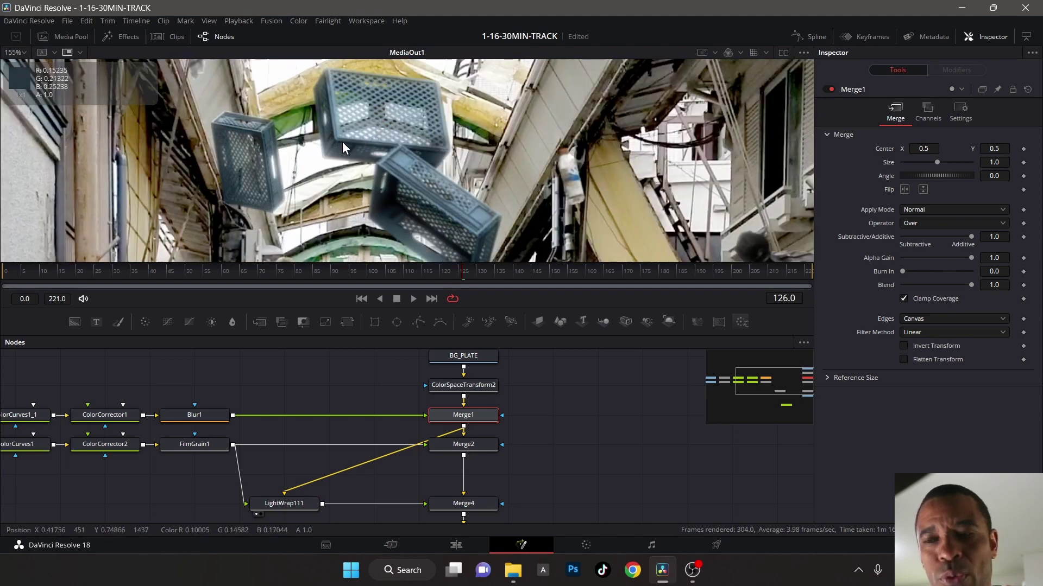
pyautogui.keyDown('ctrl'); pyautogui.scroll(1, 347, 154); pyautogui.keyUp('ctrl')
pyautogui.keyDown('ctrl'); pyautogui.scroll(1, 299, 187); pyautogui.keyUp('ctrl')
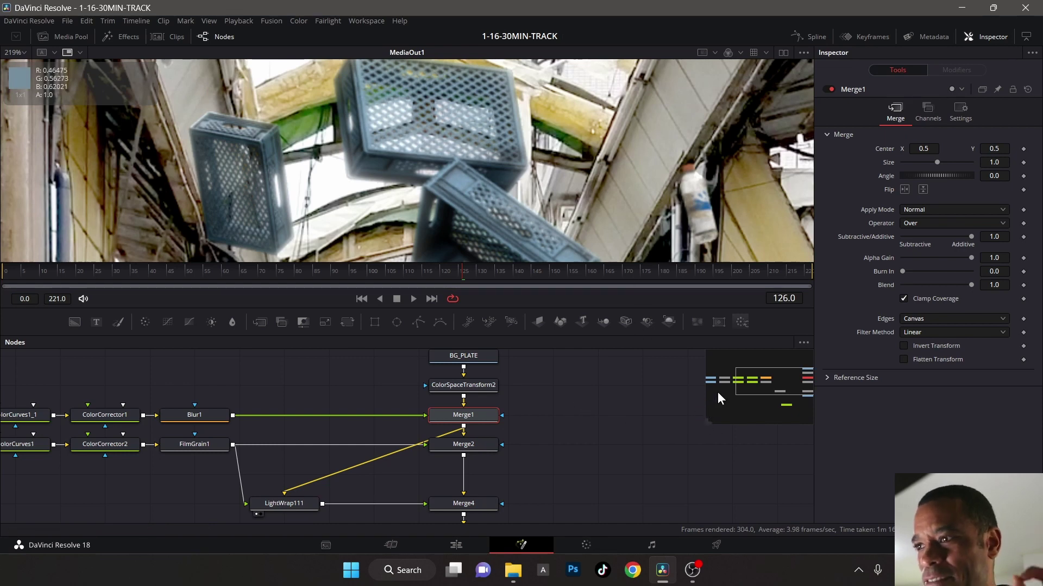
# Step: Set LightWrap111's Glow to 0.4
pyautogui.click(299, 509)
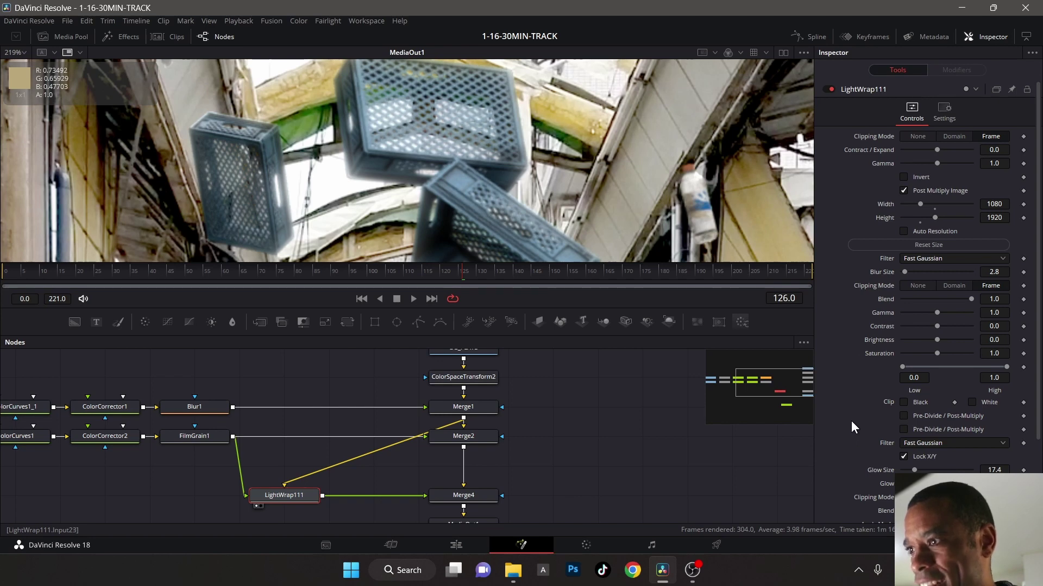
pyautogui.scroll(-5, 852, 398)
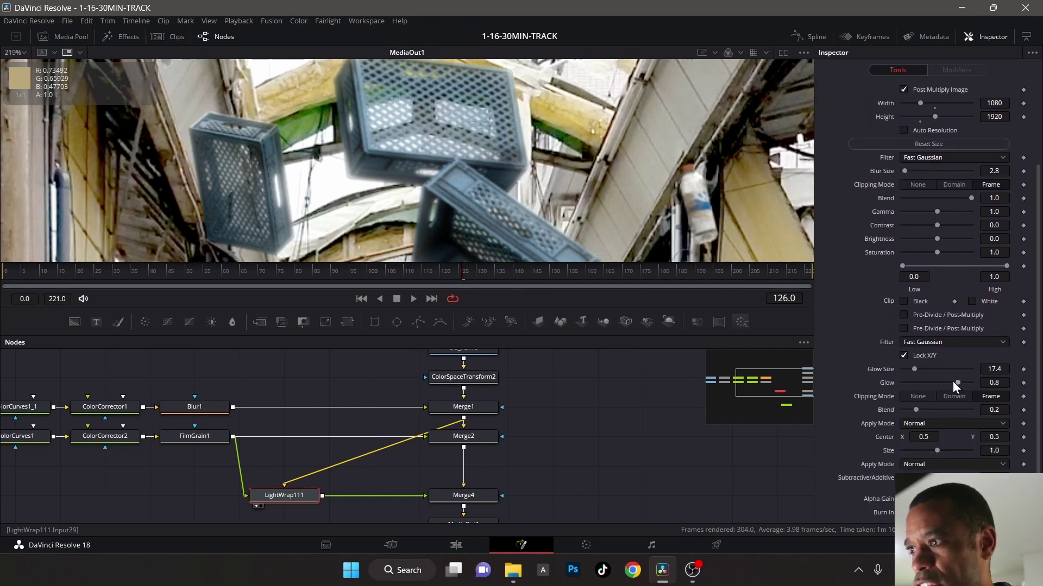
pyautogui.moveTo(956, 383); pyautogui.dragTo(921, 386)
pyautogui.click(991, 383)
pyautogui.write('0.4')
pyautogui.press('Tab')
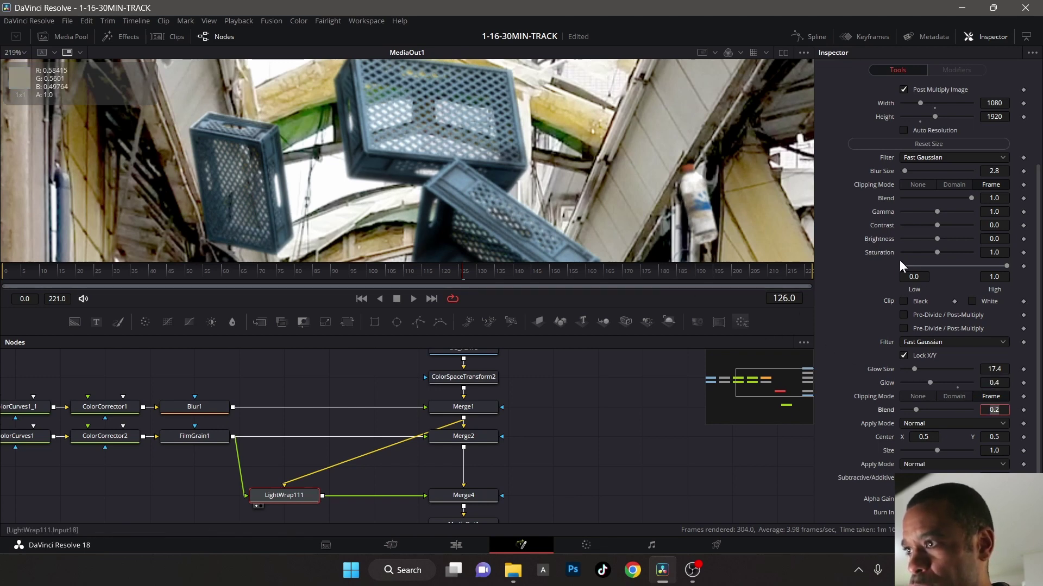
# Step: Set LightWrap111's Blur Size to 1.0
pyautogui.click(994, 170)
pyautogui.write('0')
pyautogui.press('Return')
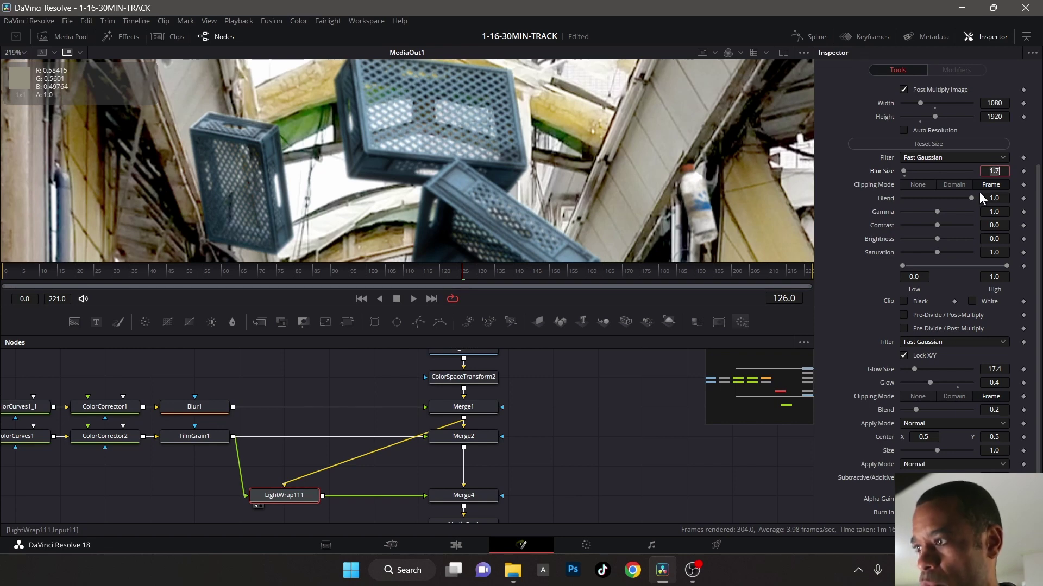
pyautogui.press('BackSpace')
pyautogui.write('0')
pyautogui.press('Tab')
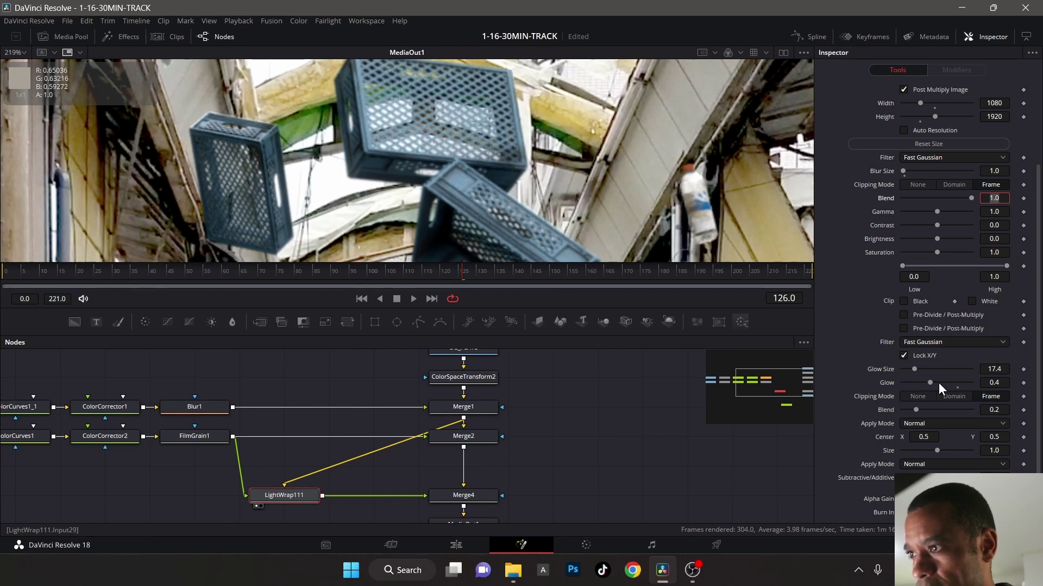
# Step: Raise the Glow slightly to about 0.474 and inspect the crate edges
pyautogui.click(996, 382)
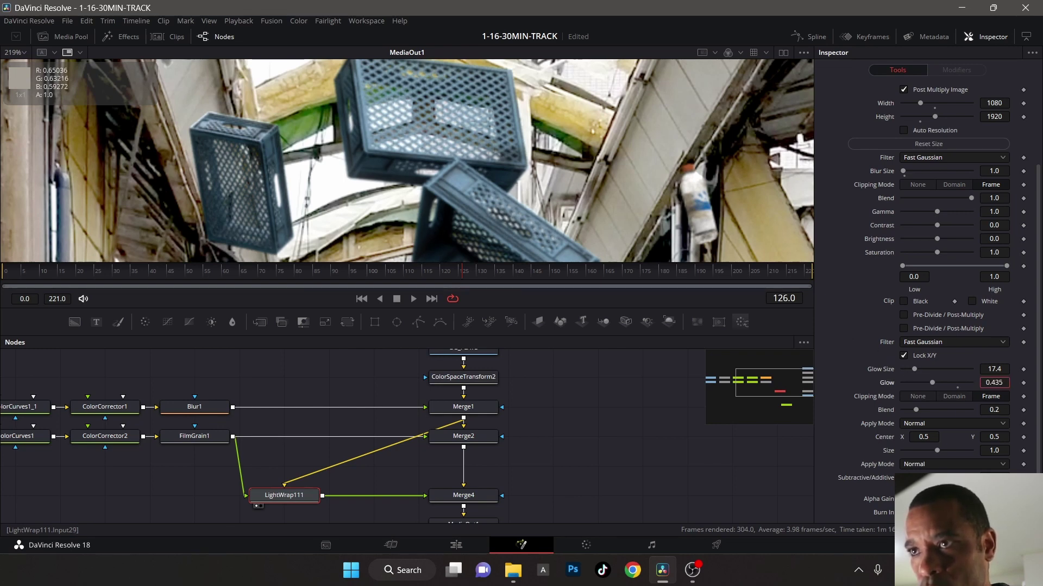
pyautogui.moveTo(993, 382)
pyautogui.mouseDown()
pyautogui.moveTo(1005, 383)
pyautogui.moveTo(985, 382)
pyautogui.mouseUp()
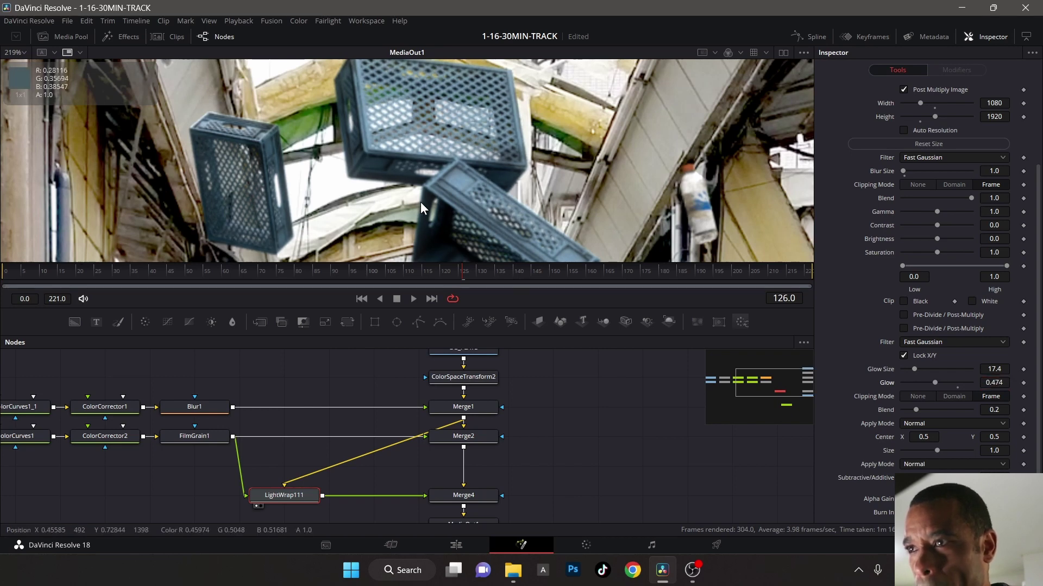
pyautogui.moveTo(420, 201); pyautogui.dragTo(448, 148, button='middle')
pyautogui.moveTo(486, 207); pyautogui.dragTo(526, 152, button='middle')
pyautogui.moveTo(559, 90); pyautogui.dragTo(518, 229, button='middle')
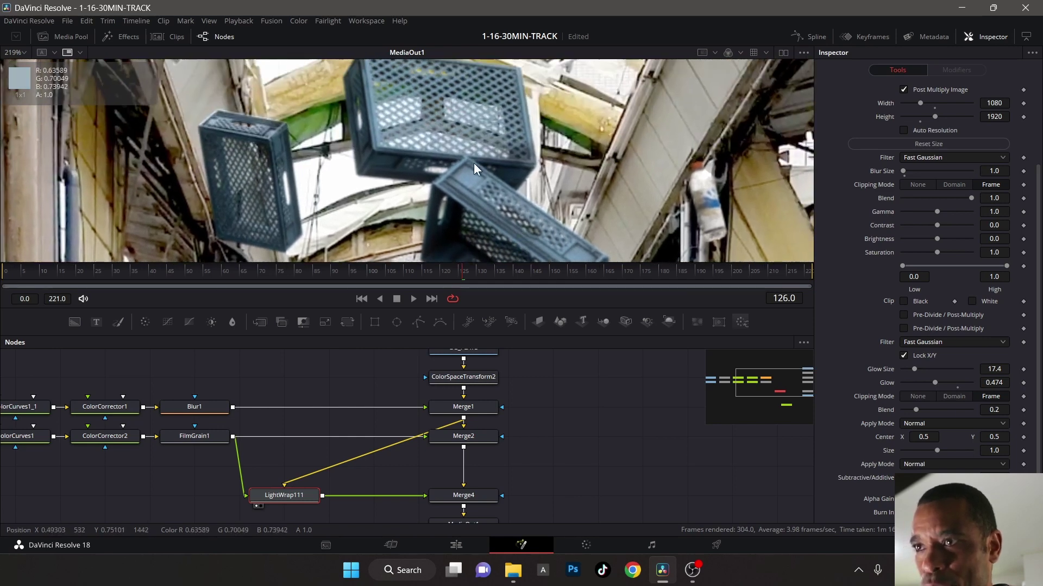
pyautogui.moveTo(468, 183); pyautogui.dragTo(263, 213, button='middle')
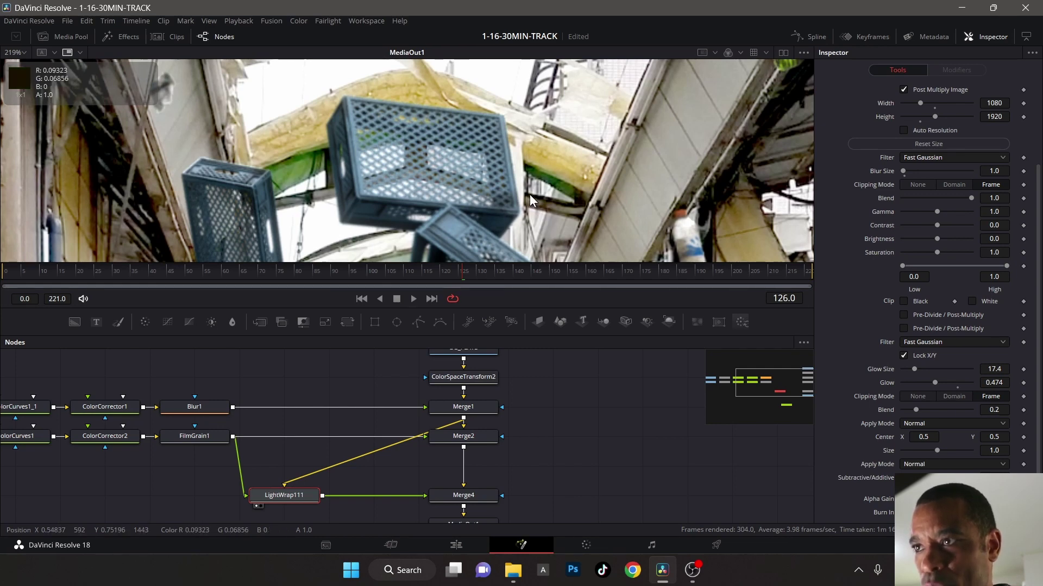
# Step: Zoom around the composite to inspect the dark bag over the pavement, then switch pages
pyautogui.moveTo(532, 191); pyautogui.dragTo(539, 129, button='middle')
pyautogui.scroll(-10, 527, 163)
pyautogui.scroll(15, 522, 182)
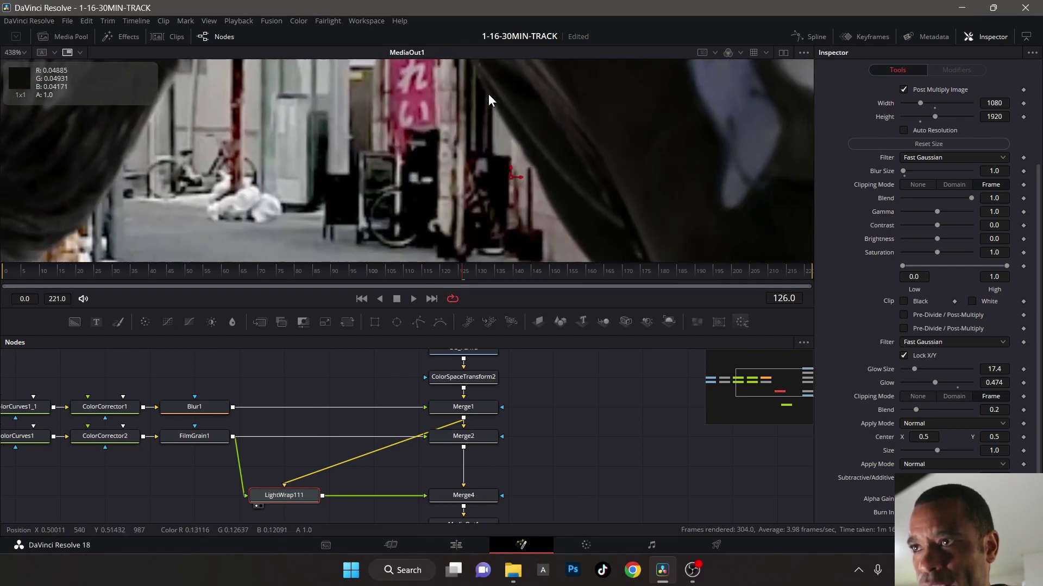
pyautogui.scroll(-5, 492, 122)
pyautogui.moveTo(492, 131); pyautogui.dragTo(451, 157, button='middle')
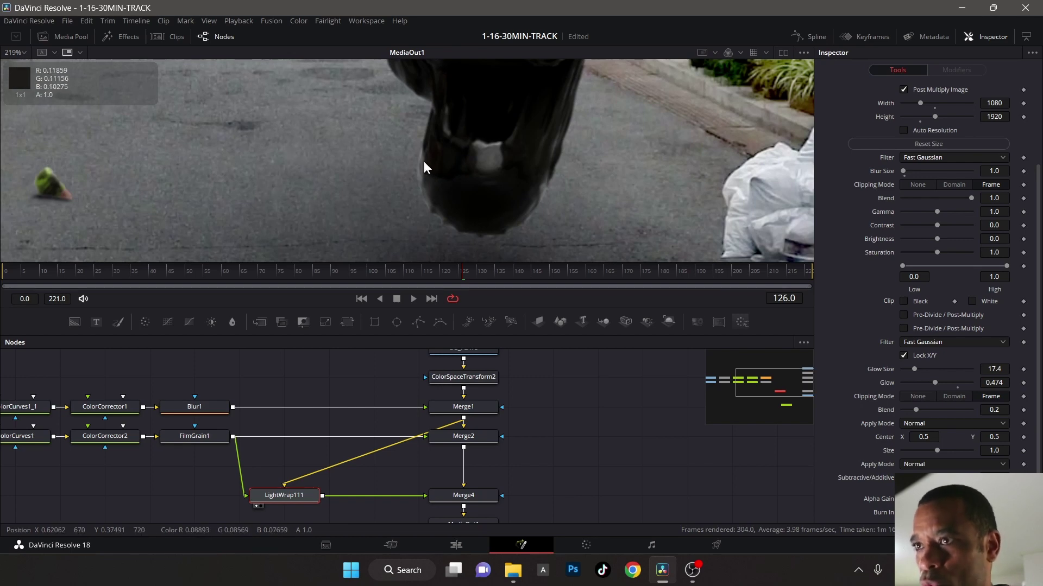
pyautogui.scroll(-2, 597, 178)
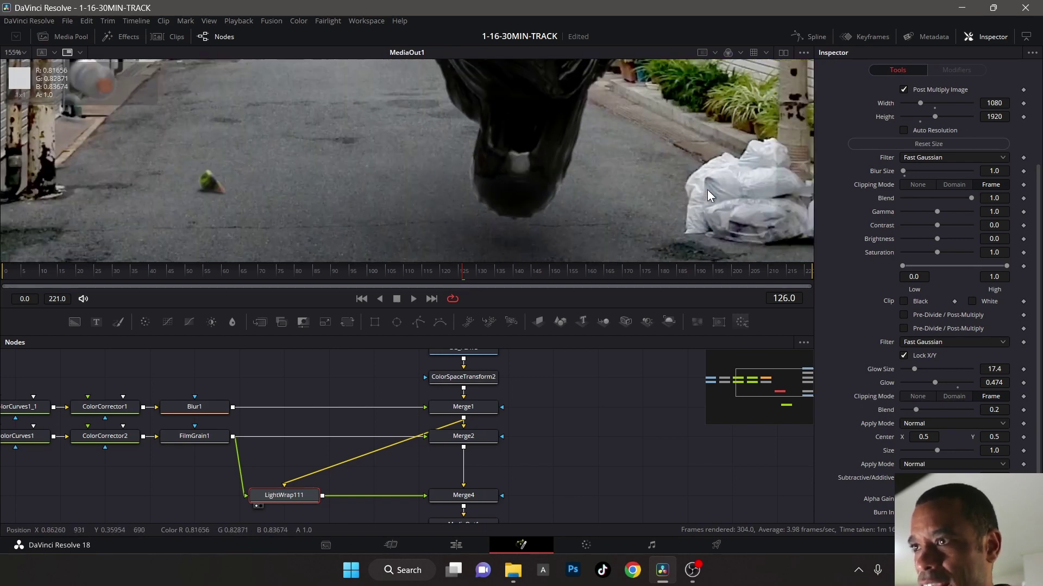
pyautogui.scroll(-2, 240, 200)
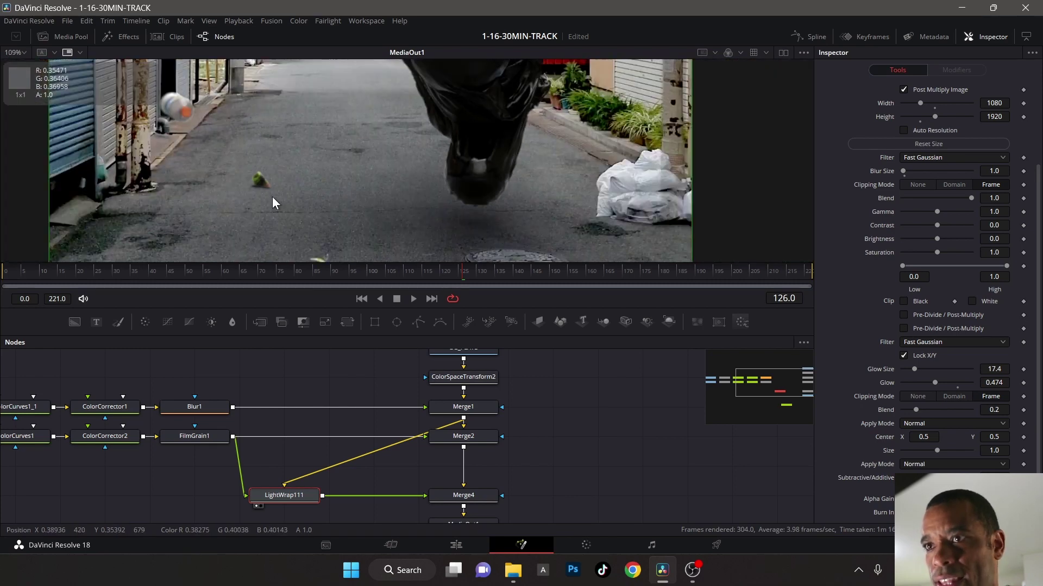
pyautogui.scroll(2, 244, 204)
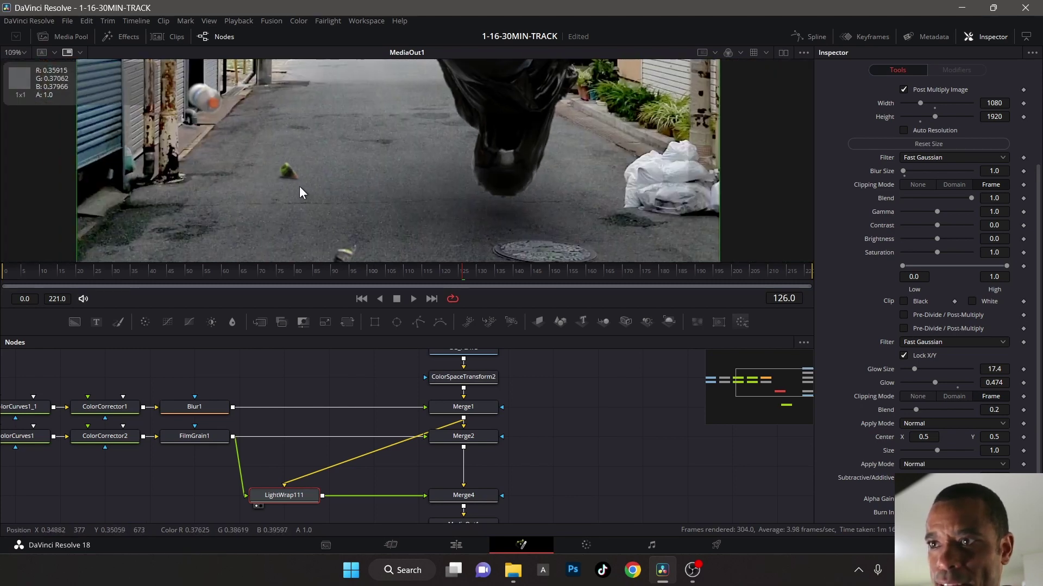
pyautogui.scroll(2, 293, 186)
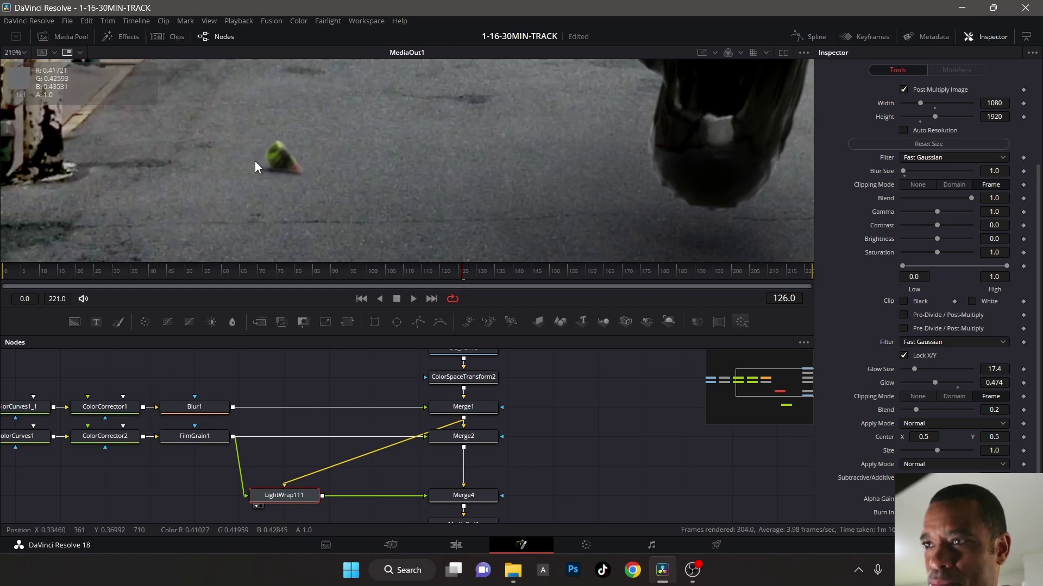
pyautogui.scroll(-1, 284, 160)
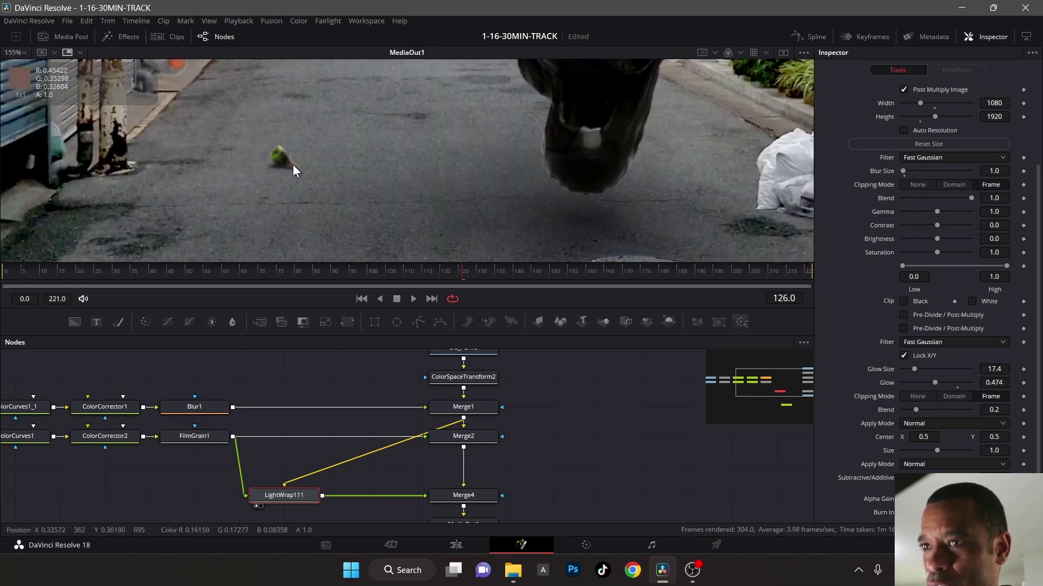
pyautogui.scroll(-1, 475, 182)
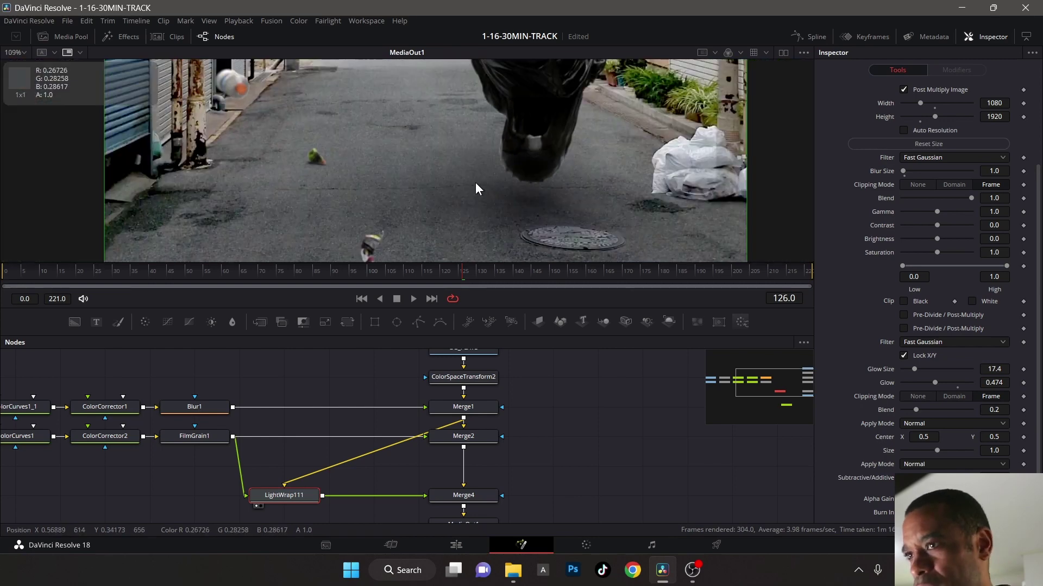
pyautogui.scroll(-3, 461, 143)
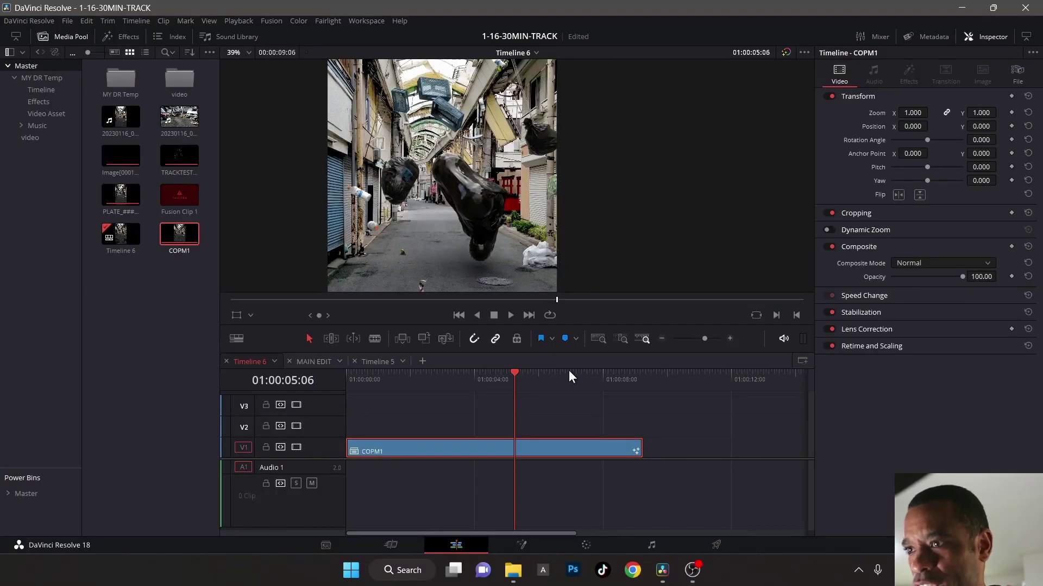
pyautogui.click(519, 546)
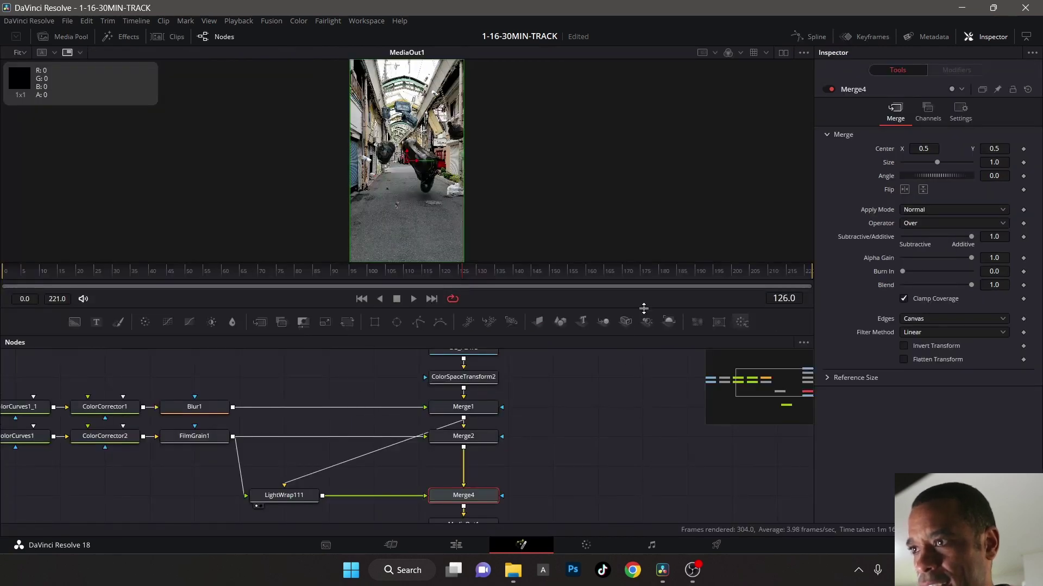
# Step: Insert ColorCorrector3 between Merge4 and MediaOut1
pyautogui.moveTo(645, 293); pyautogui.dragTo(686, 133)
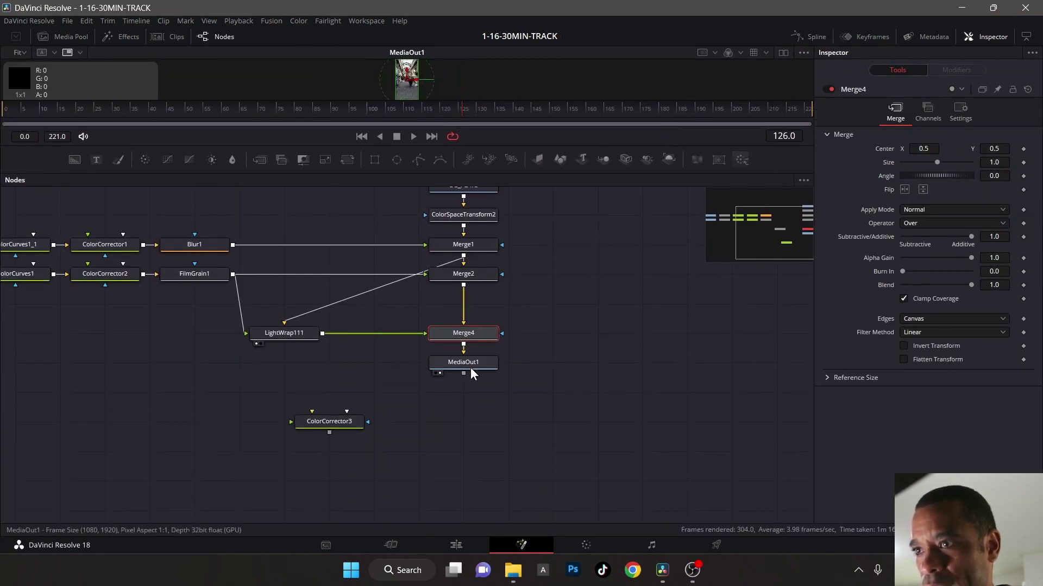
pyautogui.moveTo(471, 362); pyautogui.dragTo(472, 452)
pyautogui.click(404, 429)
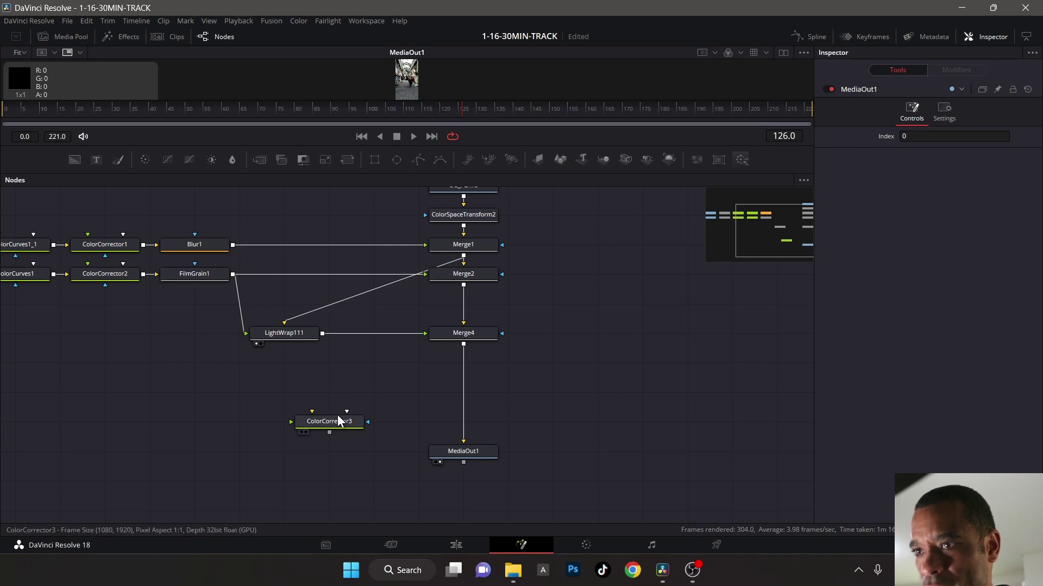
pyautogui.moveTo(337, 423); pyautogui.dragTo(466, 425)
# Step: Set ColorCorrector3's Saturation to 5.0 and inspect the oversaturated frame
pyautogui.moveTo(937, 321); pyautogui.dragTo(973, 320)
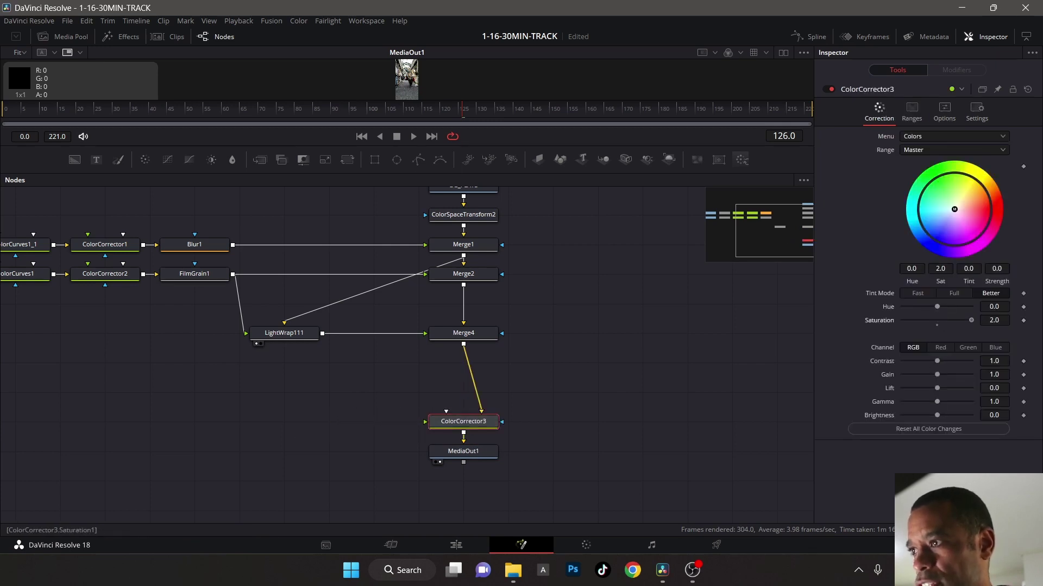
pyautogui.click(997, 317)
pyautogui.write('5')
pyautogui.press('Tab')
pyautogui.moveTo(521, 172); pyautogui.dragTo(525, 374)
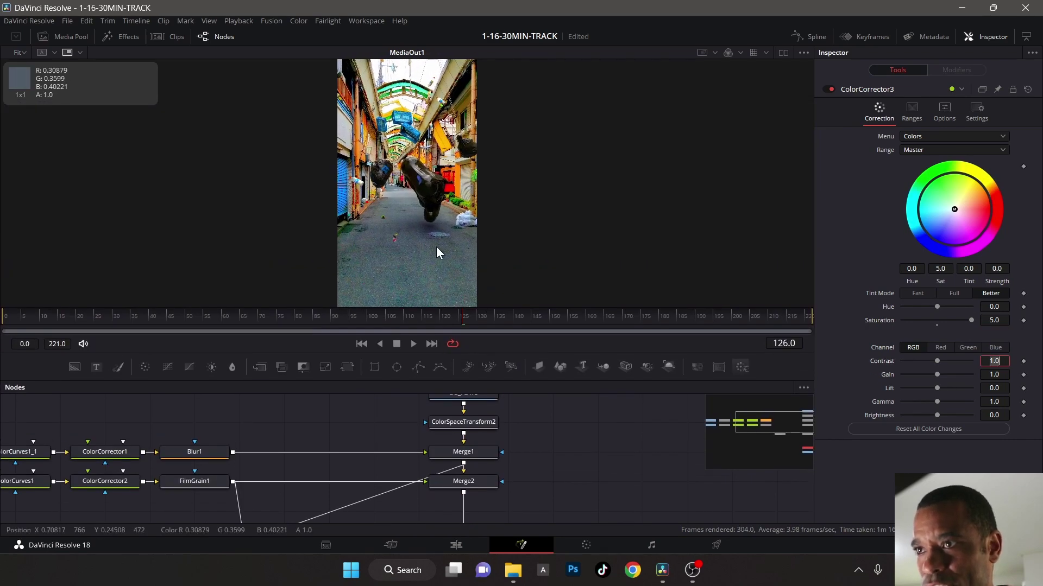
pyautogui.keyDown('ctrl'); pyautogui.scroll(4, 436, 247); pyautogui.keyUp('ctrl')
pyautogui.moveTo(434, 104); pyautogui.dragTo(431, 235, button='middle')
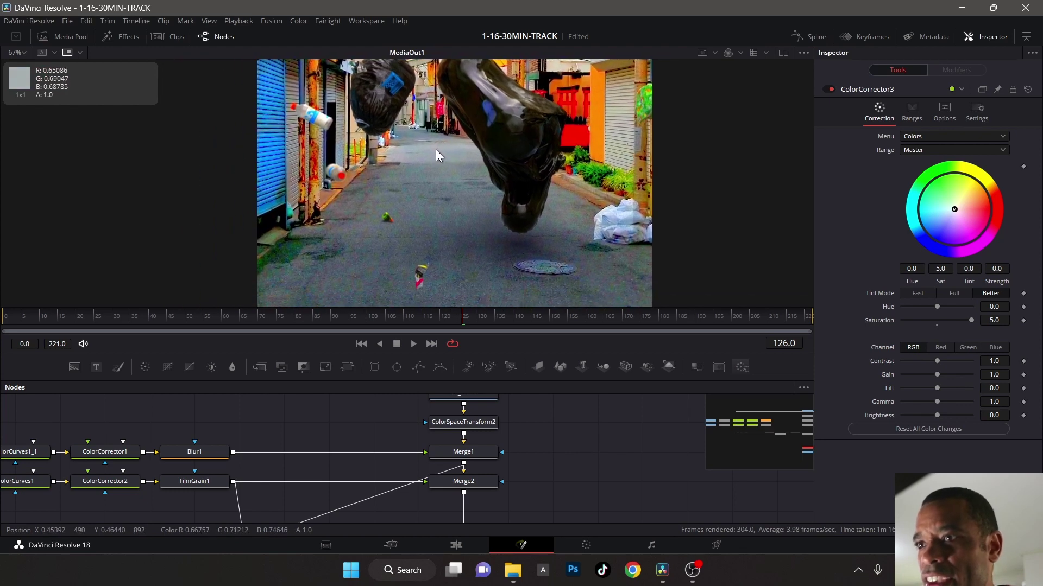
# Step: Try ColorCorrector2 Saturation at 2.0, reset it, then lower it to 0.898
pyautogui.click(116, 485)
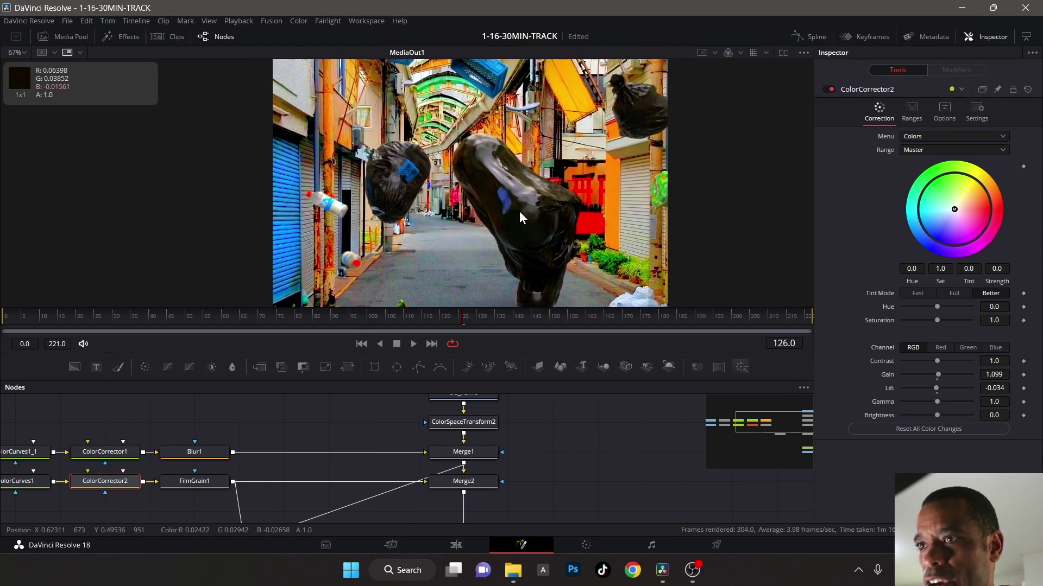
pyautogui.moveTo(520, 217); pyautogui.dragTo(446, 219, button='middle')
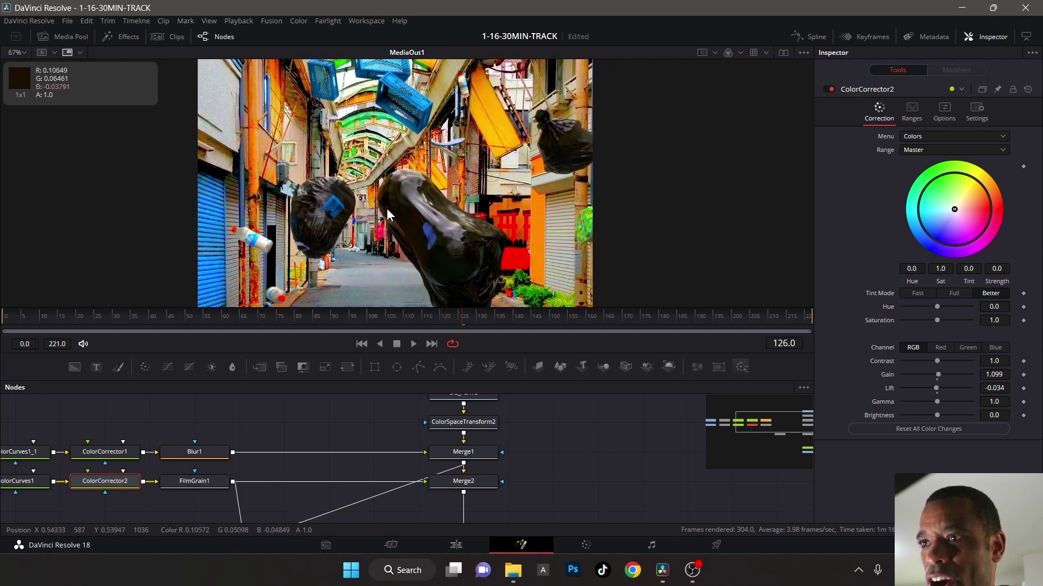
pyautogui.moveTo(386, 191); pyautogui.dragTo(455, 191, button='middle')
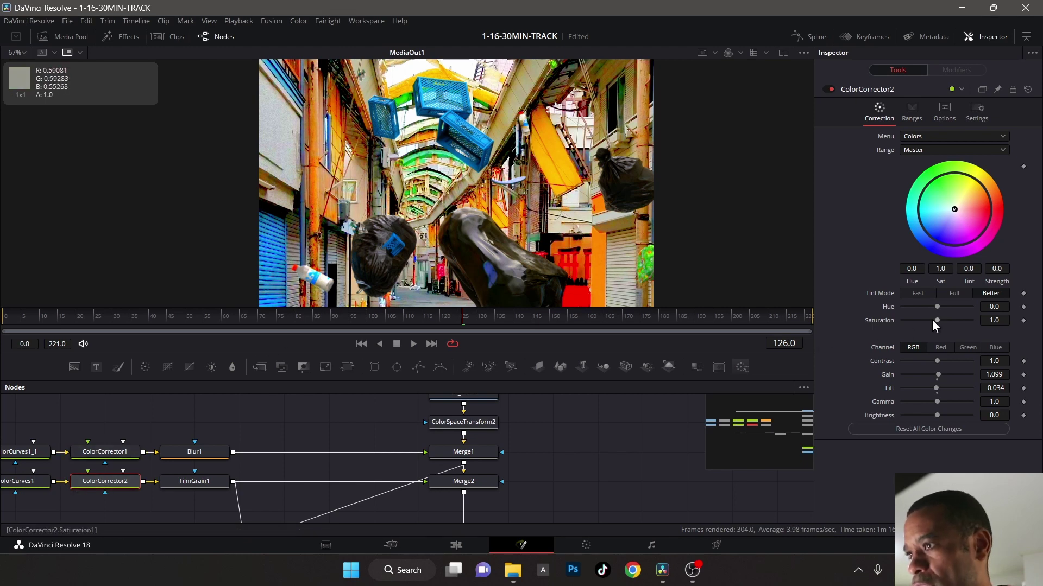
pyautogui.moveTo(936, 320); pyautogui.dragTo(975, 321)
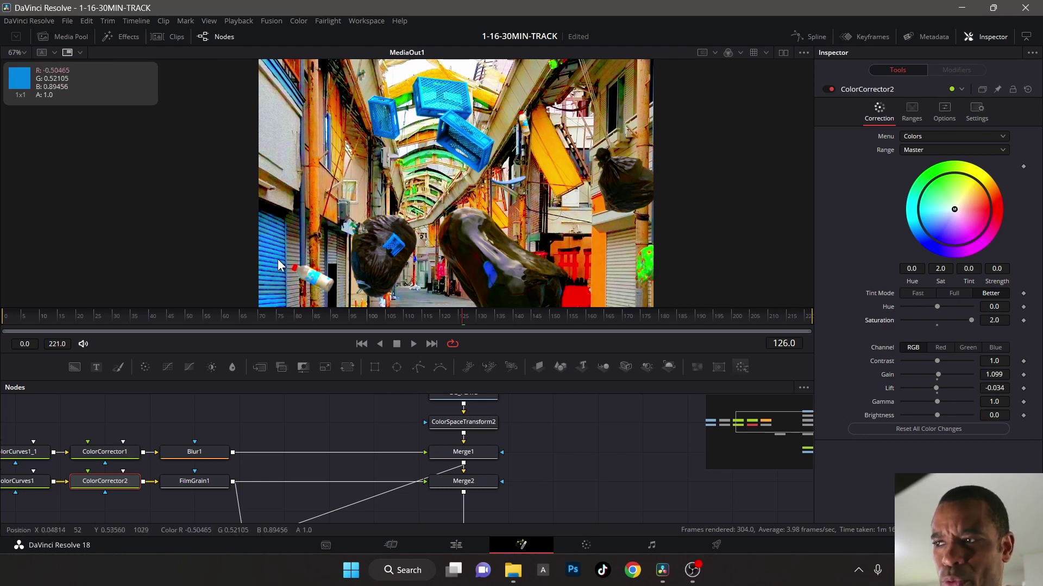
pyautogui.click(937, 325)
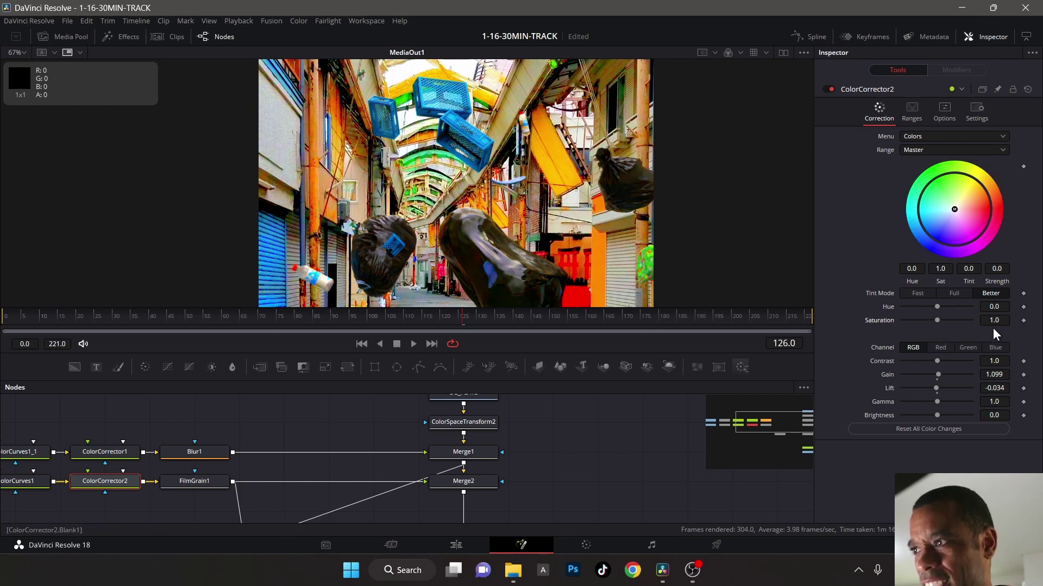
pyautogui.moveTo(996, 328); pyautogui.dragTo(991, 320)
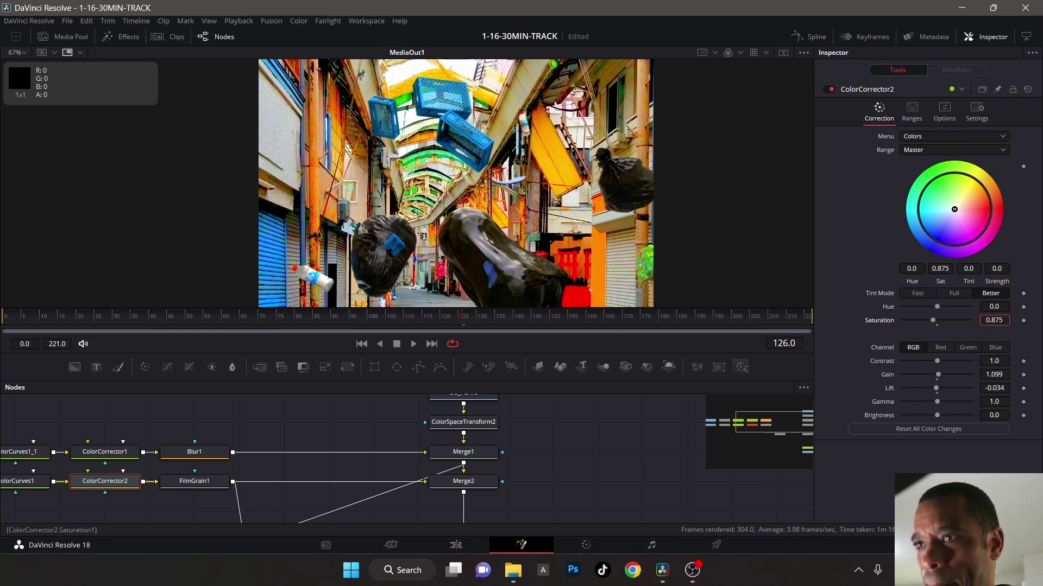
pyautogui.moveTo(932, 321); pyautogui.dragTo(933, 321)
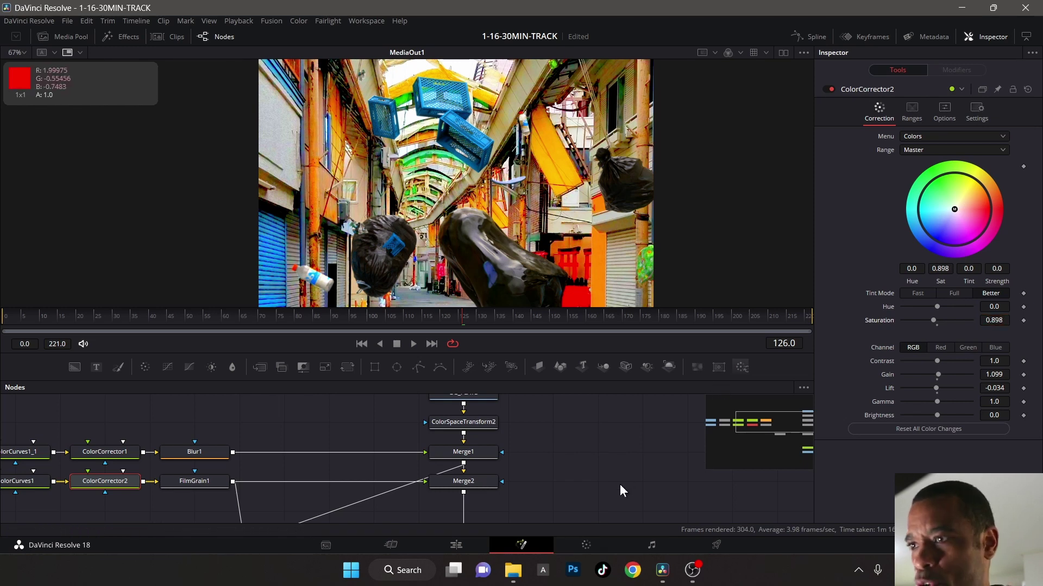
pyautogui.moveTo(608, 477); pyautogui.dragTo(624, 409, button='middle')
pyautogui.moveTo(576, 462); pyautogui.dragTo(576, 387, button='middle')
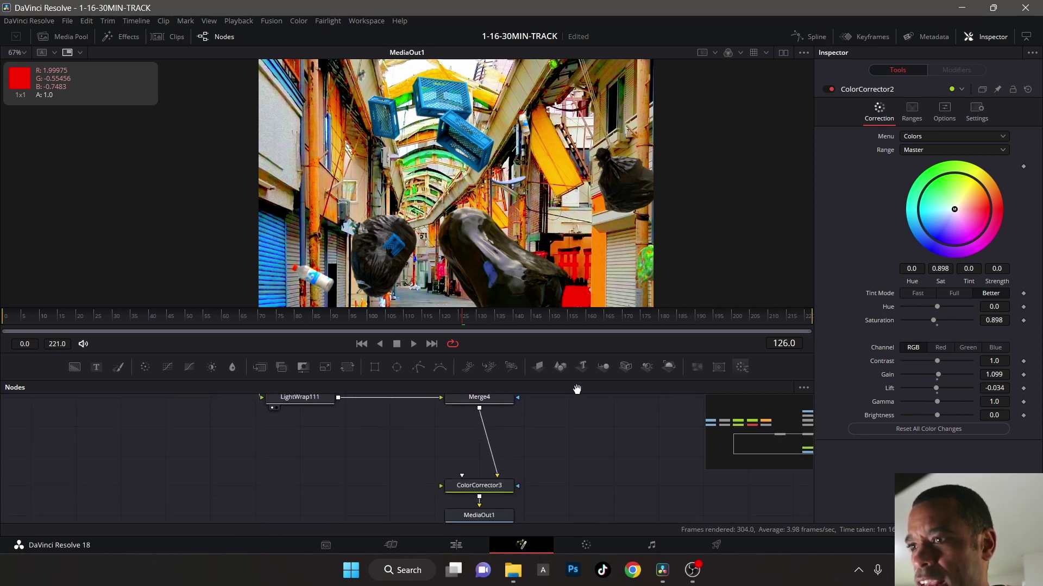
# Step: Reset ColorCorrector3's saturation to 1.0 so the CG colours return to natural
pyautogui.click(480, 485)
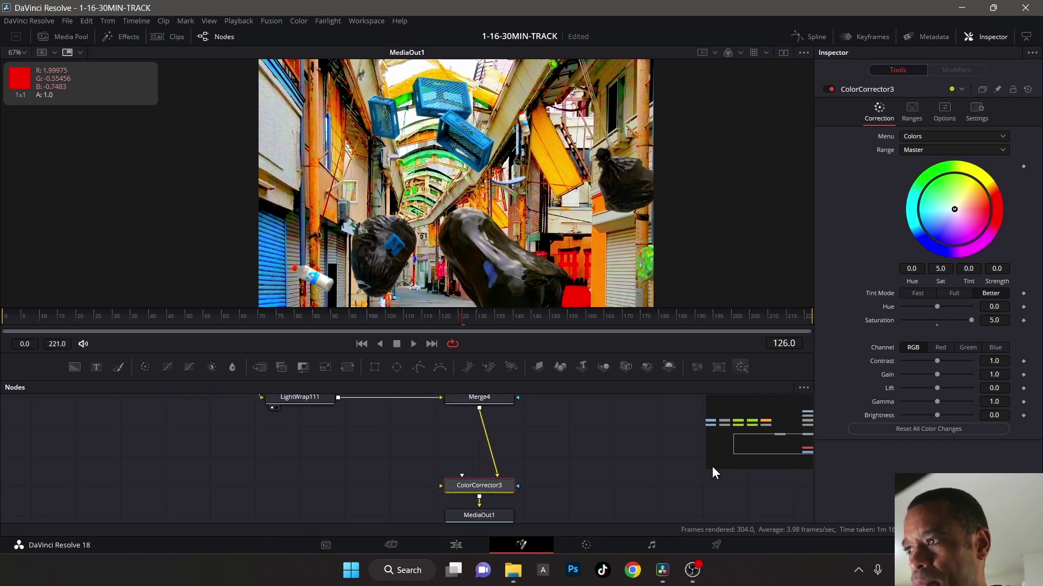
pyautogui.click(936, 324)
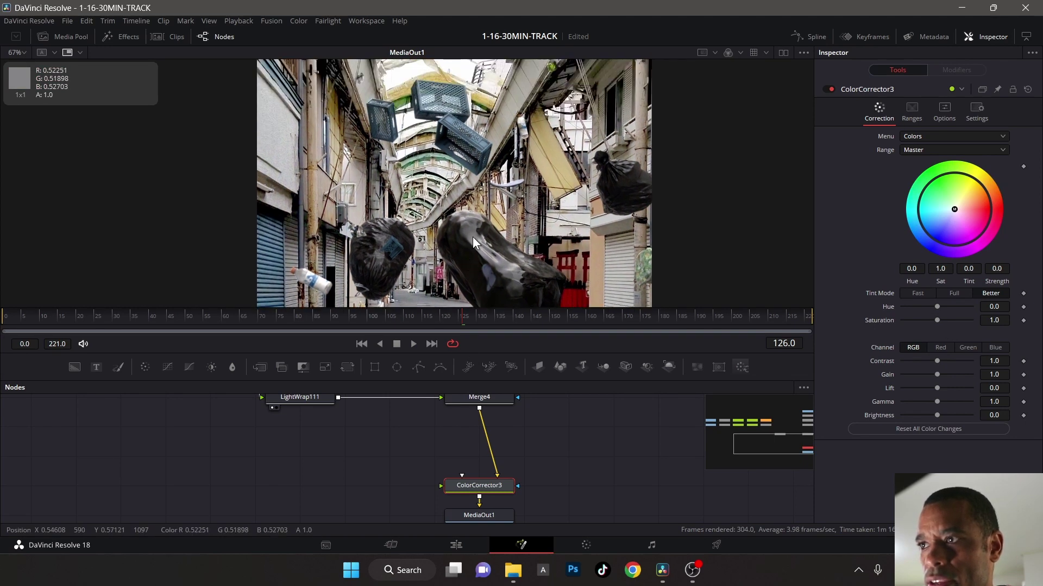
pyautogui.scroll(5, 420, 413)
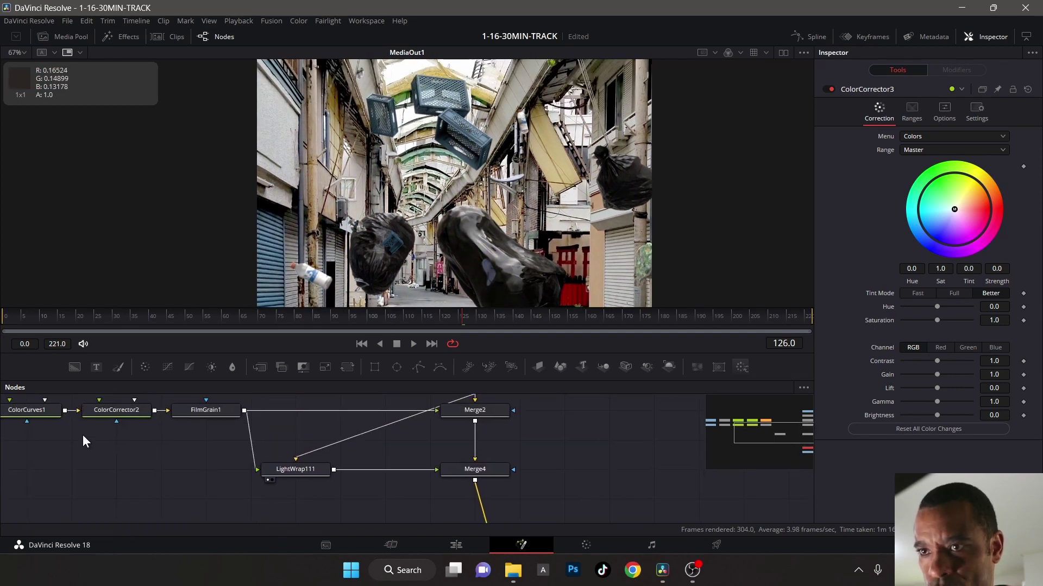
# Step: Show ColorCorrector2's Options settings in the Inspector, with the overhead crates in view
pyautogui.click(133, 406)
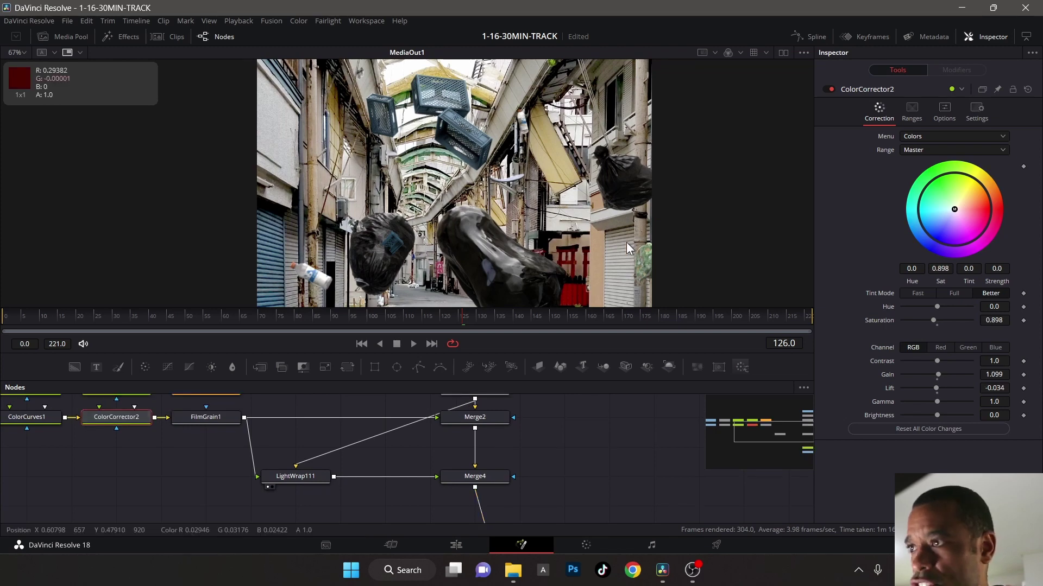
pyautogui.click(943, 111)
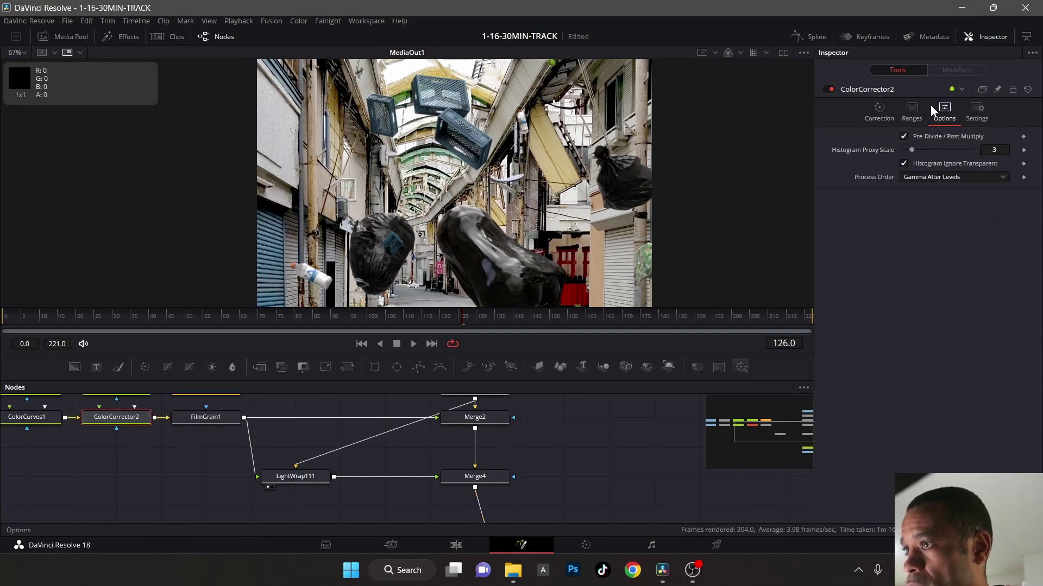
pyautogui.scroll(-2, 442, 214)
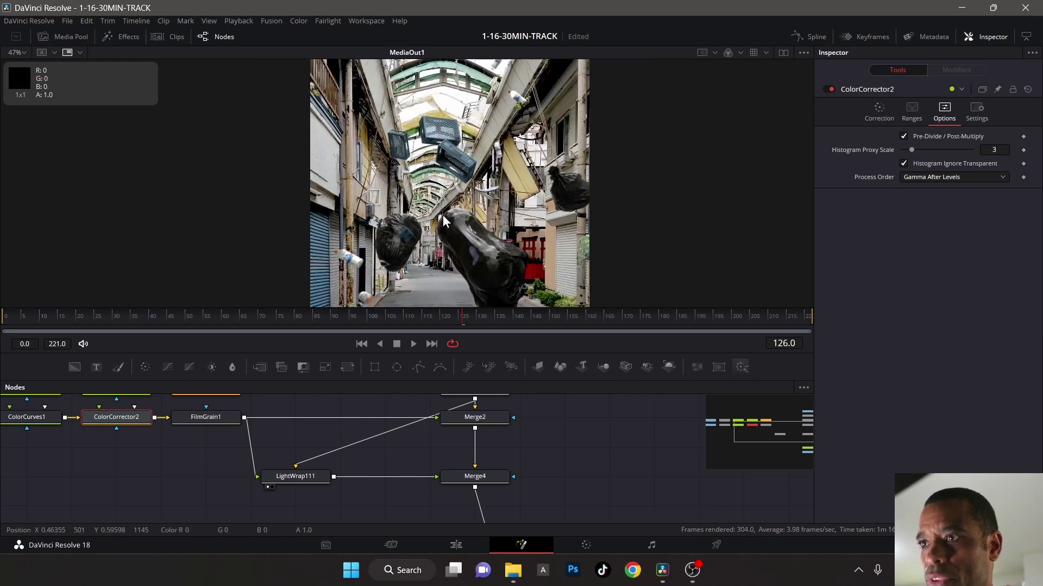
pyautogui.scroll(1, 517, 205)
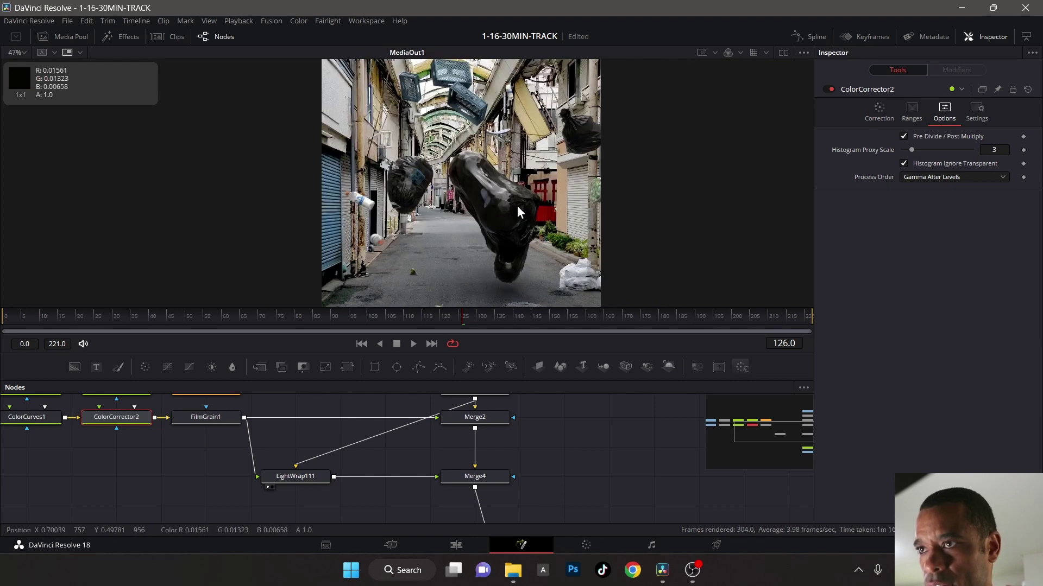
pyautogui.scroll(1, 496, 225)
pyautogui.scroll(3, 495, 225)
pyautogui.moveTo(442, 248); pyautogui.dragTo(479, 190, button='middle')
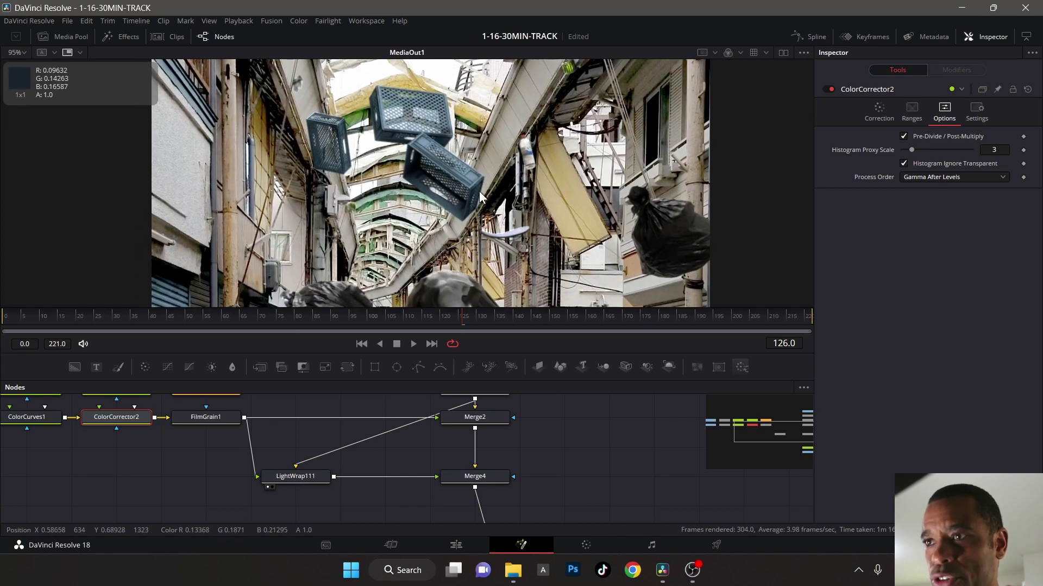